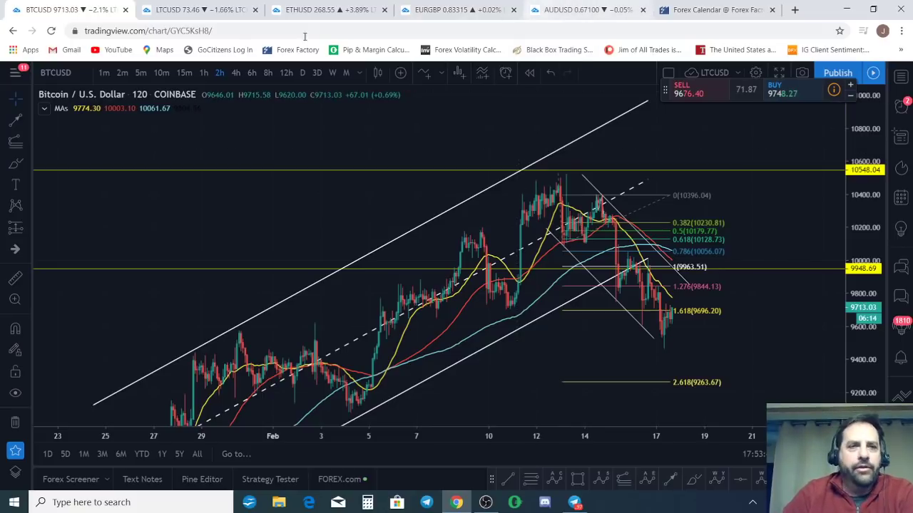
Open YouTube in a new tab and go to the signed-in account's own channel page
{"action": "middle_click", "coordinate": [103, 50]}
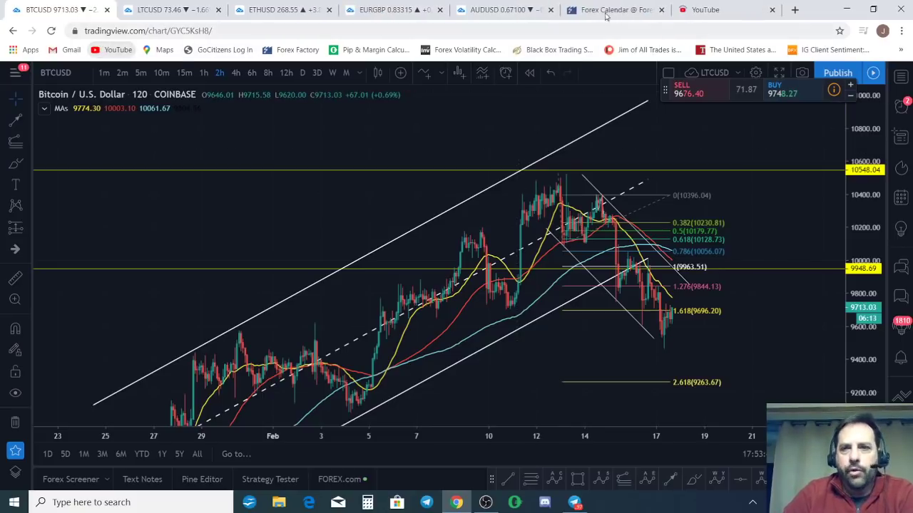
{"action": "left_click", "coordinate": [717, 14]}
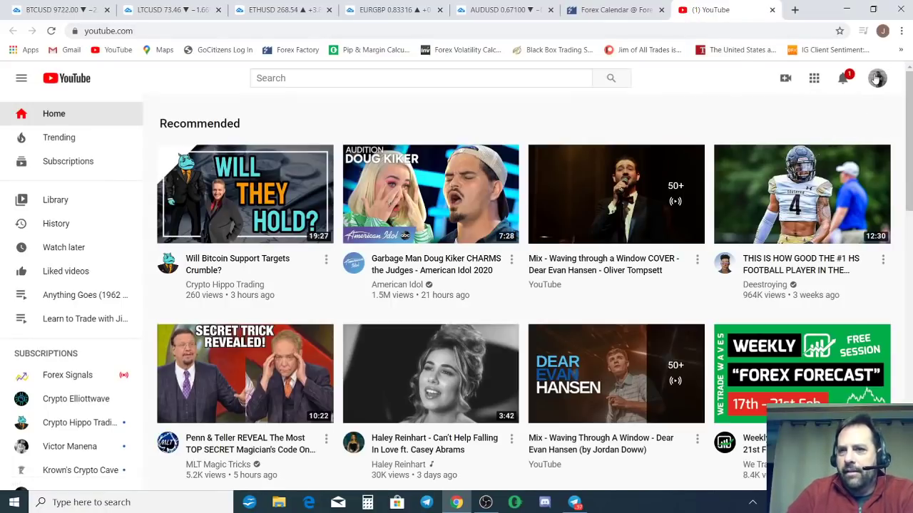
{"action": "left_click", "coordinate": [877, 79]}
{"action": "left_click", "coordinate": [748, 130]}
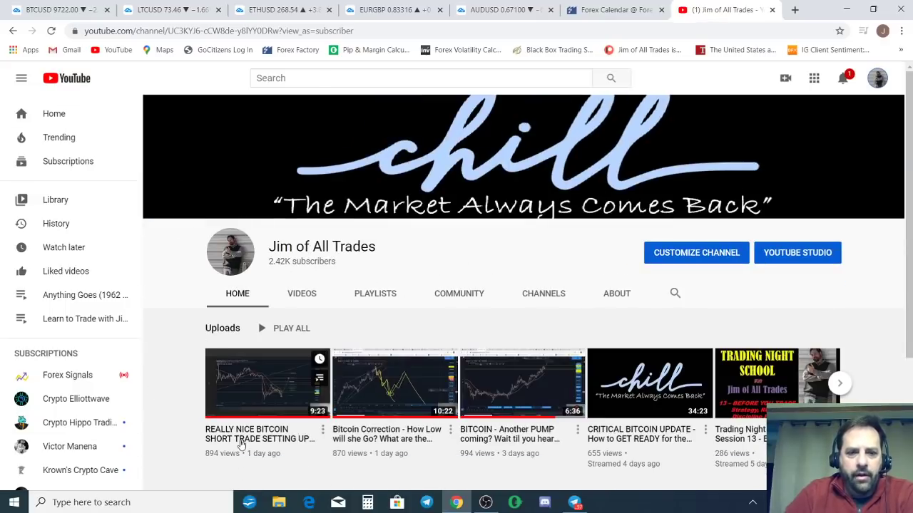
Open the uploaded video "REALLY NICE BITCOIN SHORT TRADE SETTING UP!", pause it and expand its full description
{"action": "left_click", "coordinate": [242, 442]}
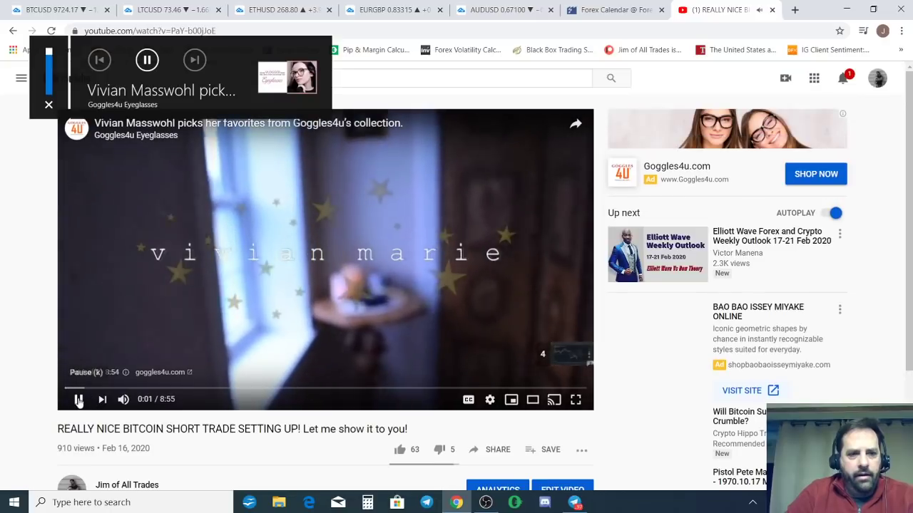
{"action": "left_click", "coordinate": [78, 397]}
{"action": "scroll", "coordinate": [186, 378], "scroll_direction": "down", "scroll_amount": 3}
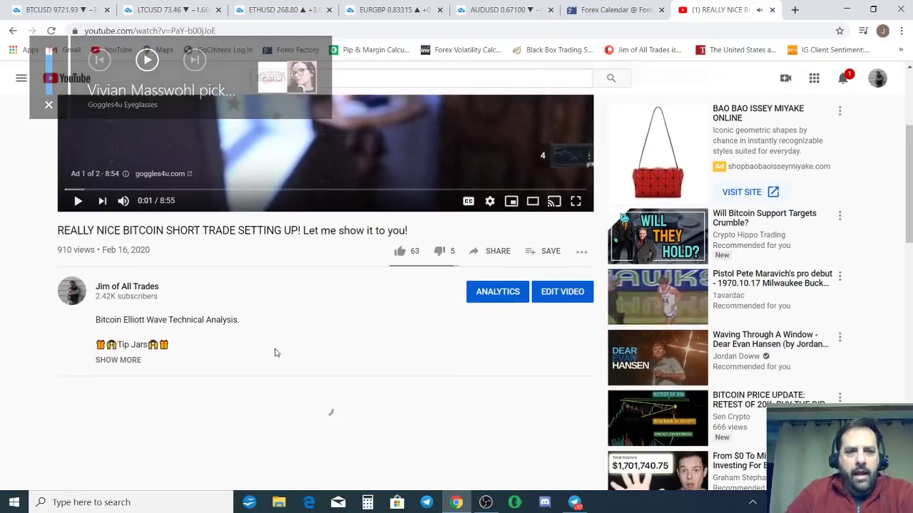
{"action": "left_click", "coordinate": [136, 361]}
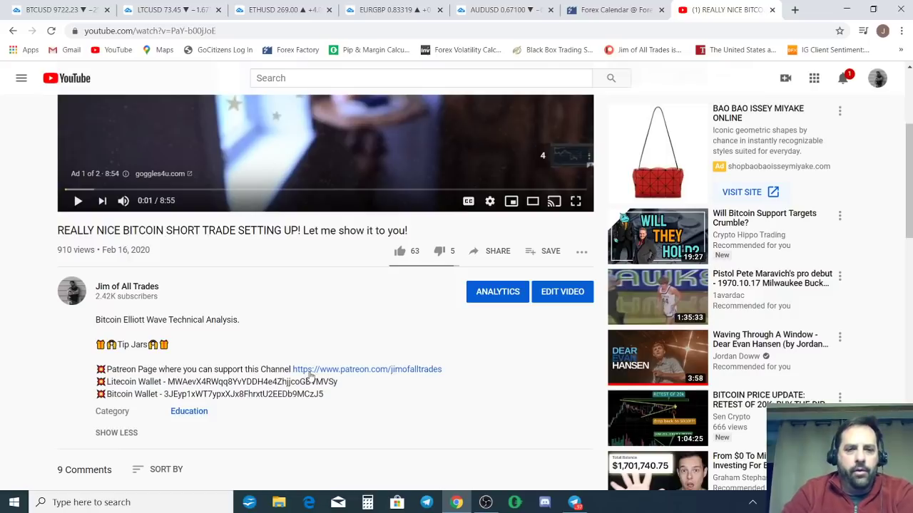
Close the YouTube tab and switch the BTCUSD chart to the 15-minute timeframe
{"action": "left_click", "coordinate": [770, 10]}
{"action": "left_click", "coordinate": [53, 14]}
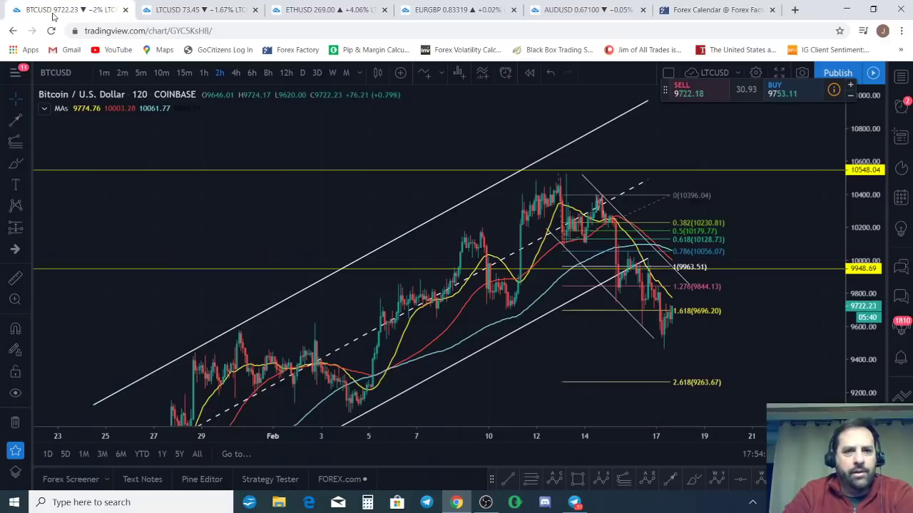
{"action": "scroll", "coordinate": [570, 273], "scroll_direction": "up", "scroll_amount": 2}
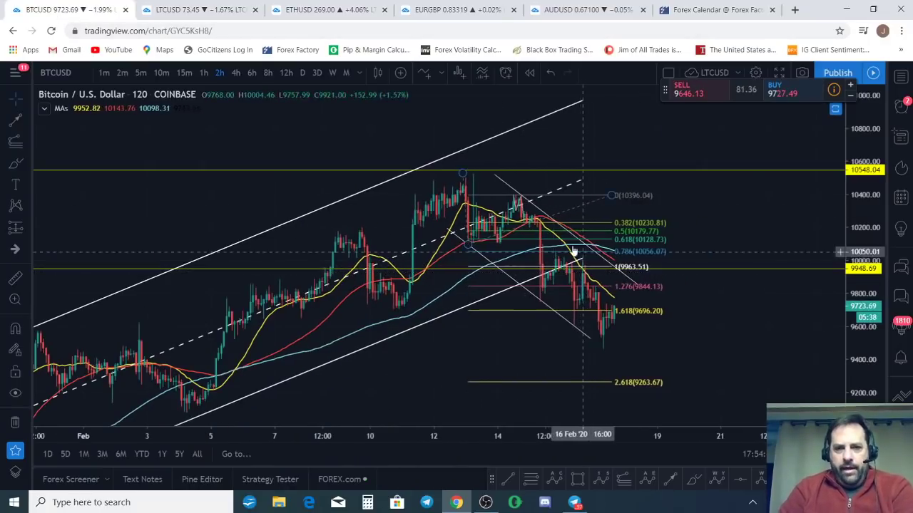
{"action": "left_click_drag", "start_coordinate": [686, 214], "coordinate": [467, 313]}
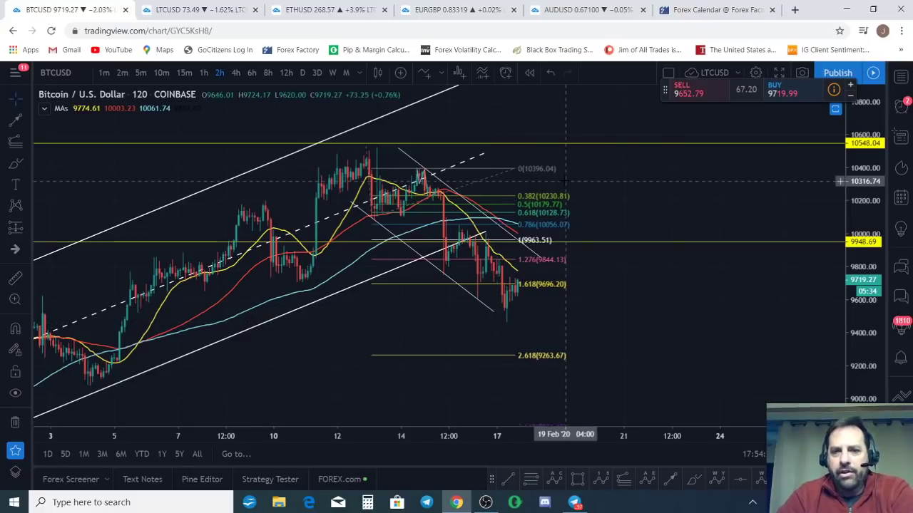
{"action": "scroll", "coordinate": [102, 166], "scroll_direction": "up", "scroll_amount": 3}
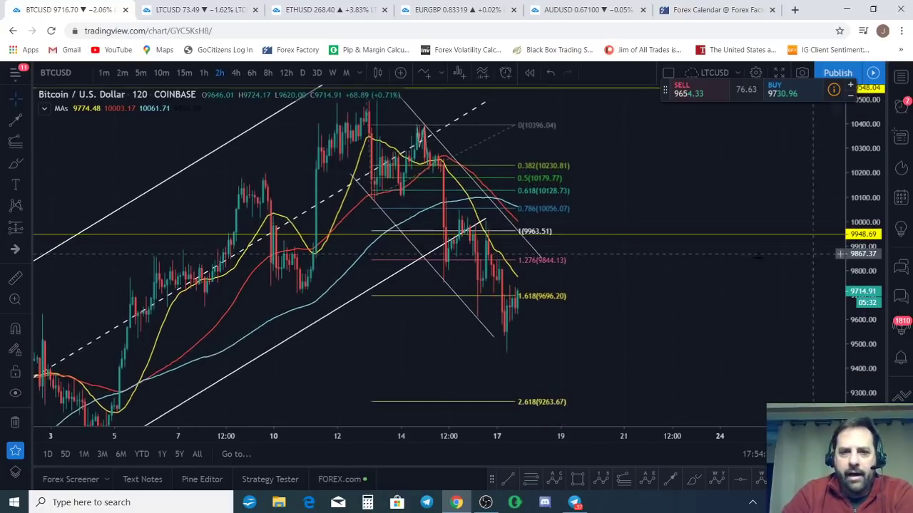
{"action": "left_click", "coordinate": [183, 75]}
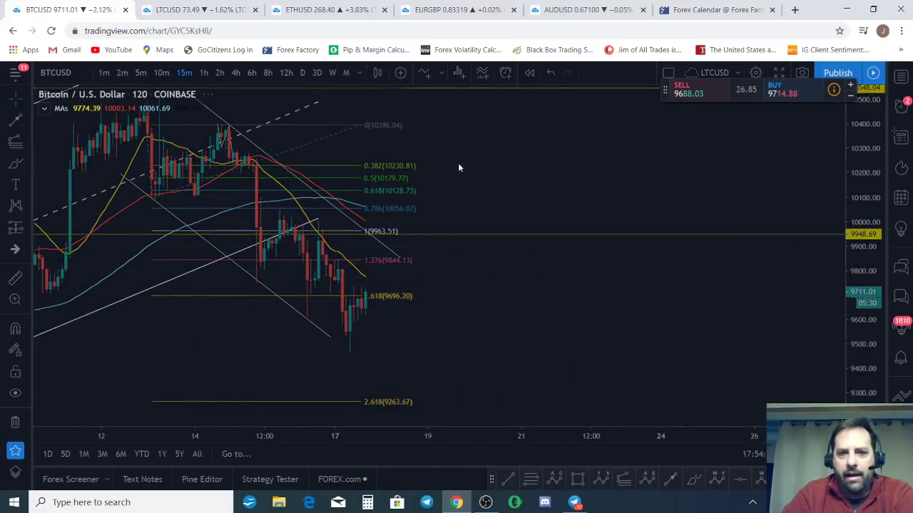
{"action": "left_click_drag", "start_coordinate": [458, 167], "coordinate": [768, 204]}
{"action": "scroll", "coordinate": [769, 203], "scroll_direction": "down", "scroll_amount": 5}
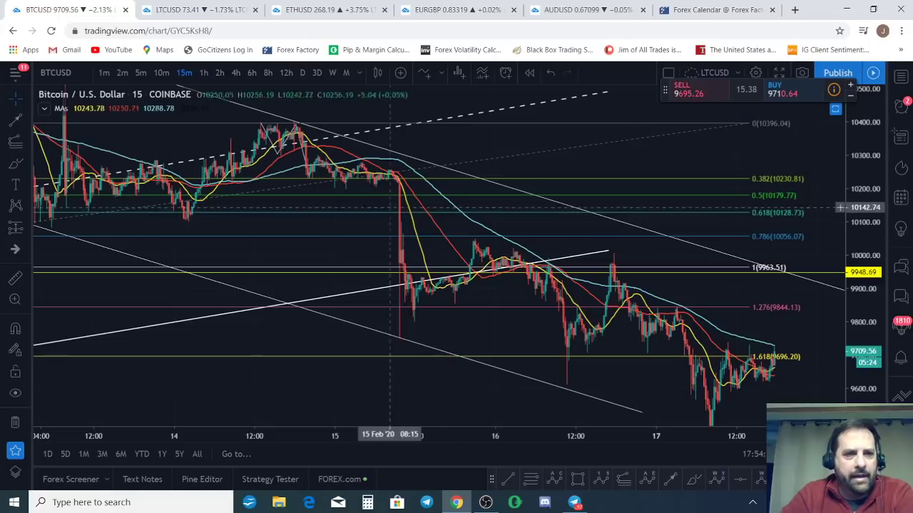
{"action": "scroll", "coordinate": [210, 214], "scroll_direction": "up", "scroll_amount": 1}
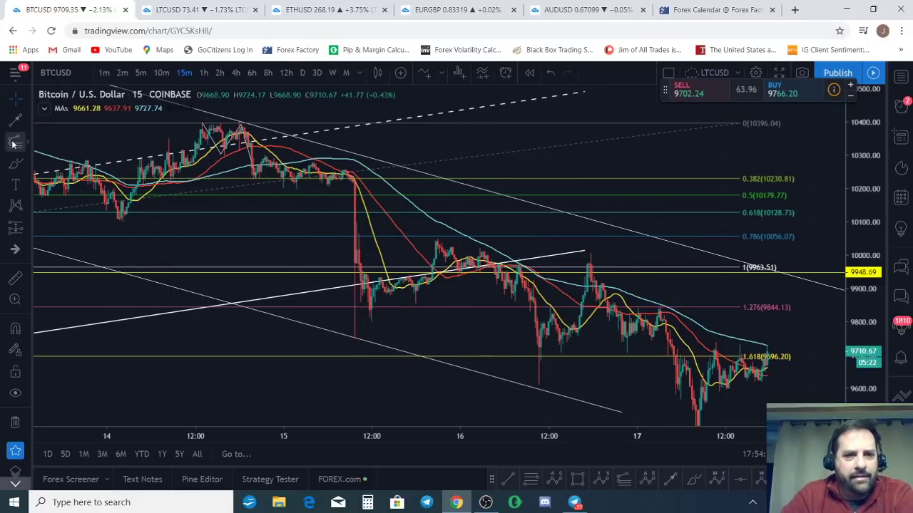
Brush two trial wave paths over the price action from the 15 February low, and undo the strokes
{"action": "left_click", "coordinate": [693, 479]}
{"action": "mouse_move", "coordinate": [364, 317]}
{"action": "left_mouse_down"}
{"action": "mouse_move", "coordinate": [442, 241]}
{"action": "mouse_move", "coordinate": [466, 265]}
{"action": "mouse_move", "coordinate": [501, 258]}
{"action": "mouse_move", "coordinate": [519, 303]}
{"action": "mouse_move", "coordinate": [518, 261]}
{"action": "mouse_move", "coordinate": [544, 350]}
{"action": "left_mouse_up"}
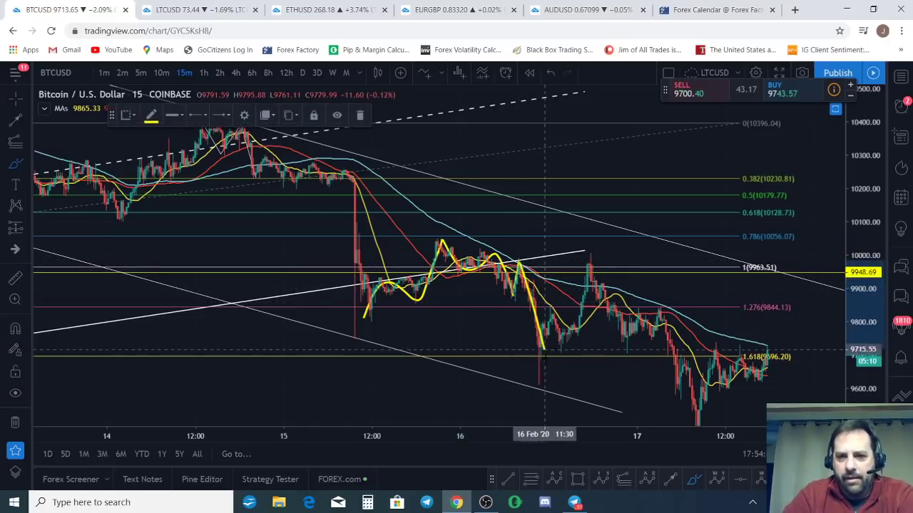
{"action": "key", "text": "ctrl+z"}
{"action": "mouse_move", "coordinate": [517, 296]}
{"action": "left_mouse_down"}
{"action": "mouse_move", "coordinate": [531, 250]}
{"action": "mouse_move", "coordinate": [544, 258]}
{"action": "mouse_move", "coordinate": [569, 223]}
{"action": "mouse_move", "coordinate": [653, 404]}
{"action": "left_mouse_up"}
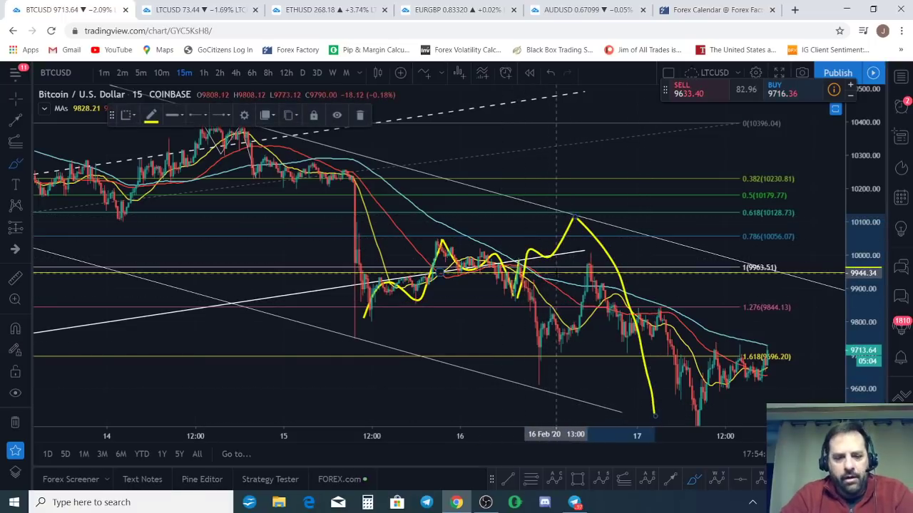
{"action": "key", "text": "ctrl+z"}
{"action": "key", "text": "ctrl+z"}
{"action": "key", "text": "ctrl+z"}
{"action": "key", "text": "ctrl+z"}
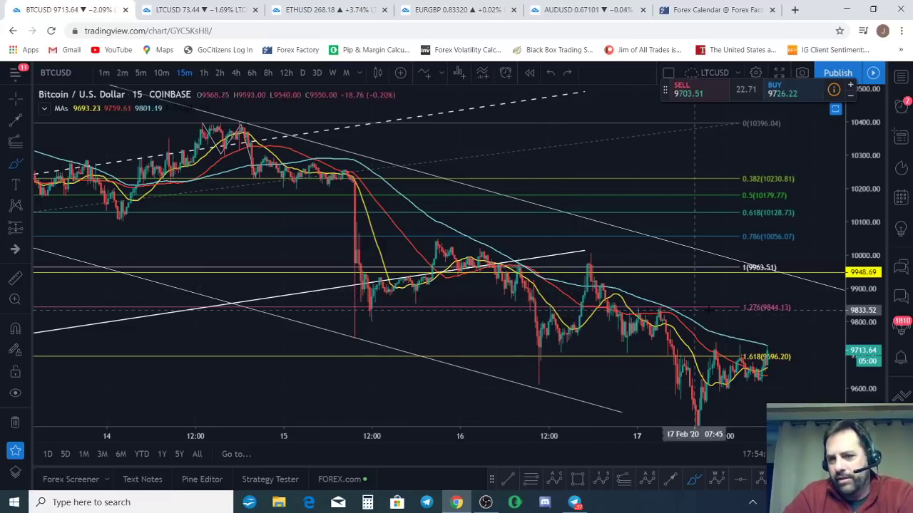
Examine the BTCUSD decline from 13 to 17 February against the channel and the Fibonacci extension levels
{"action": "scroll", "coordinate": [785, 321], "scroll_direction": "down", "scroll_amount": 2}
{"action": "scroll", "coordinate": [808, 348], "scroll_direction": "down", "scroll_amount": 5}
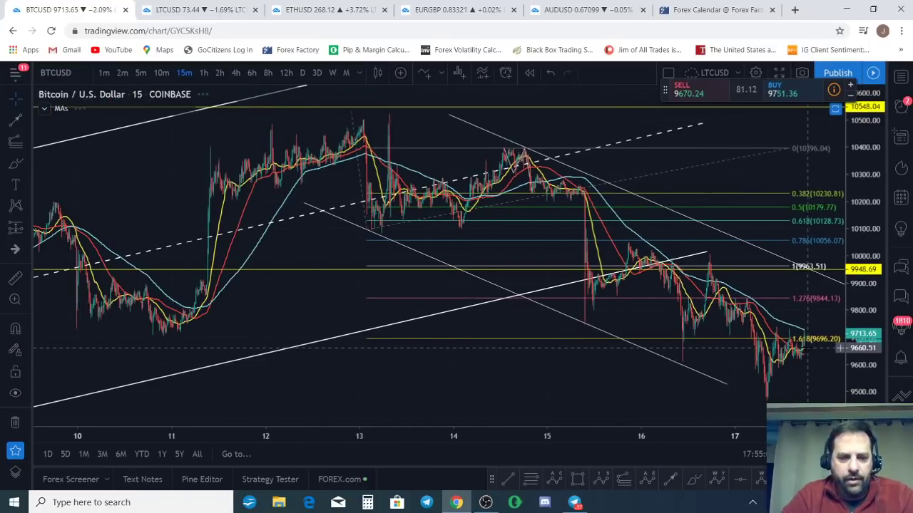
{"action": "left_click_drag", "start_coordinate": [808, 348], "coordinate": [677, 360]}
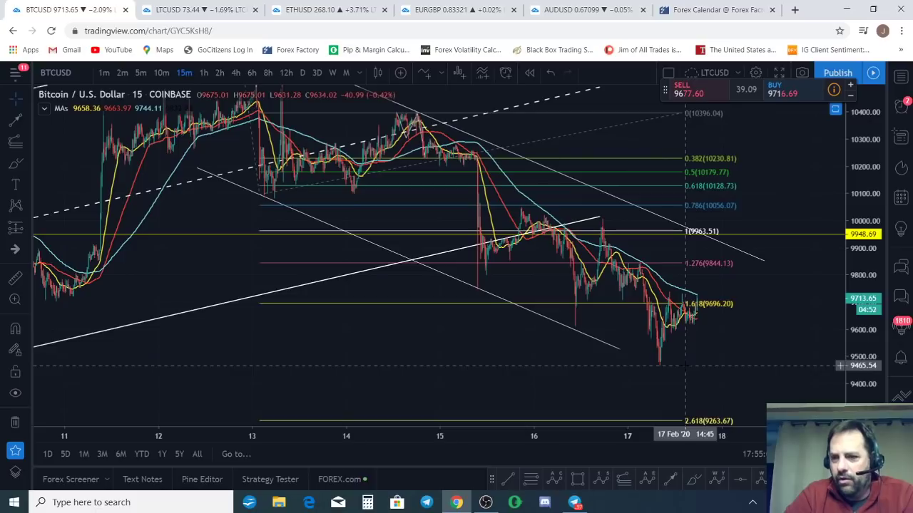
{"action": "scroll", "coordinate": [685, 362], "scroll_direction": "up", "scroll_amount": 2}
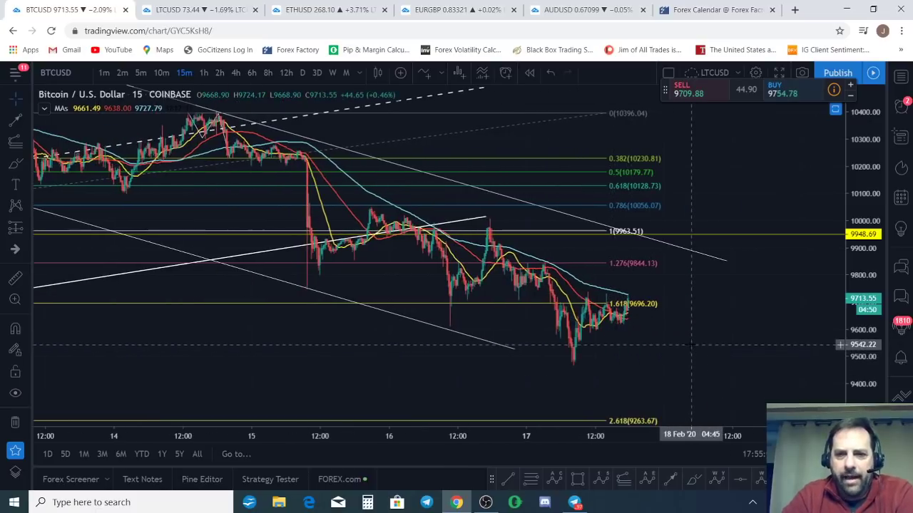
{"action": "scroll", "coordinate": [676, 345], "scroll_direction": "up", "scroll_amount": 2}
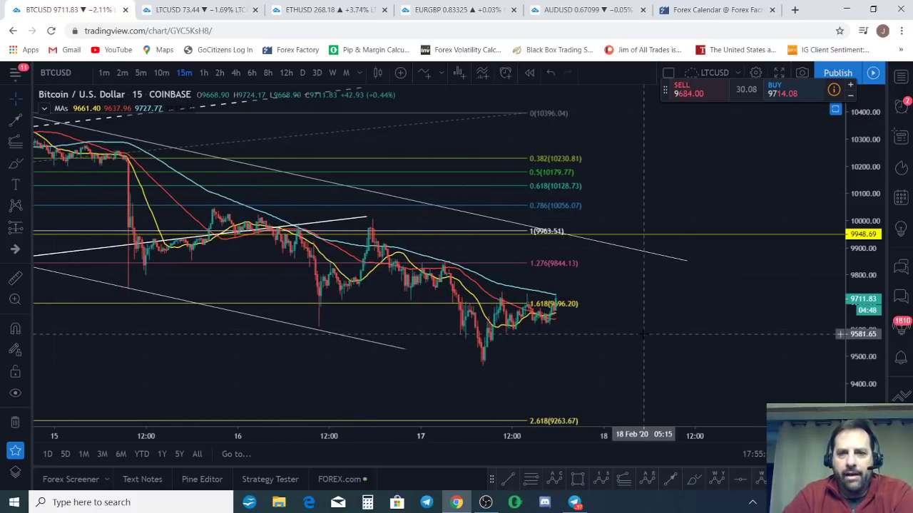
{"action": "scroll", "coordinate": [650, 325], "scroll_direction": "down", "scroll_amount": 1}
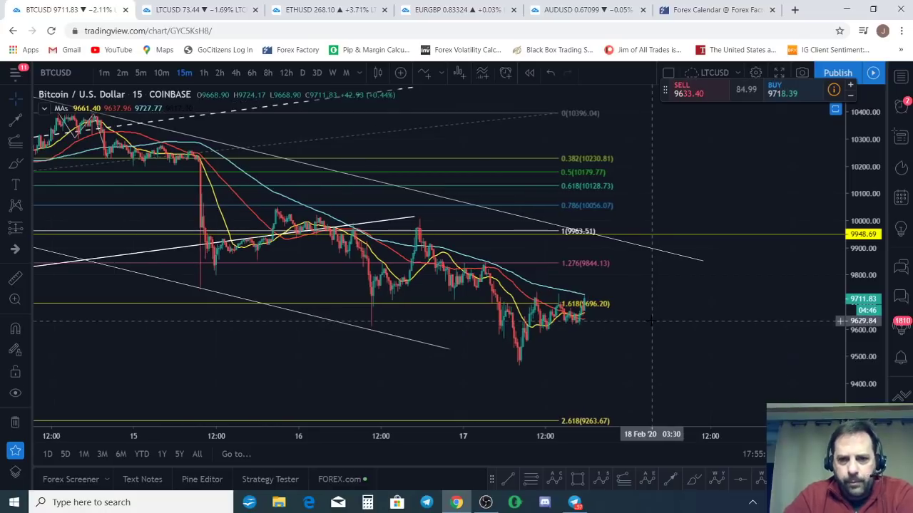
{"action": "scroll", "coordinate": [651, 322], "scroll_direction": "down", "scroll_amount": 1}
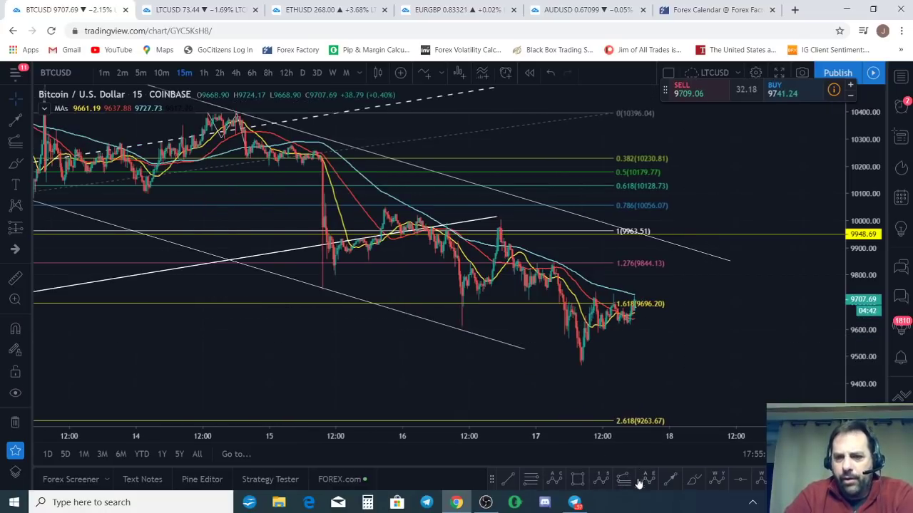
Brush the zigzag from the 15 February low to the 16 February high and a circled target near the 0.618 level, and undo the strokes
{"action": "left_click", "coordinate": [691, 481]}
{"action": "mouse_move", "coordinate": [324, 275]}
{"action": "left_mouse_down"}
{"action": "mouse_move", "coordinate": [371, 235]}
{"action": "mouse_move", "coordinate": [405, 233]}
{"action": "mouse_move", "coordinate": [437, 280]}
{"action": "mouse_move", "coordinate": [471, 306]}
{"action": "mouse_move", "coordinate": [501, 227]}
{"action": "left_mouse_up"}
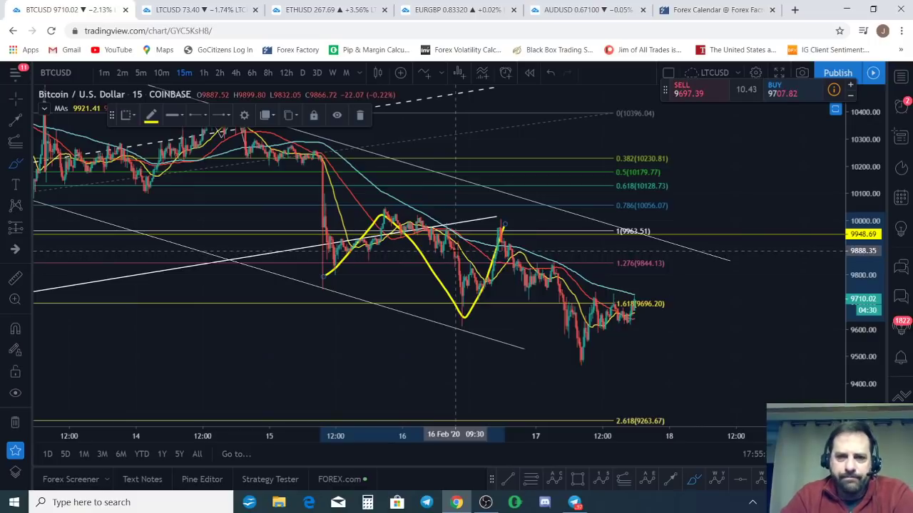
{"action": "left_click_drag", "start_coordinate": [461, 255], "coordinate": [508, 187]}
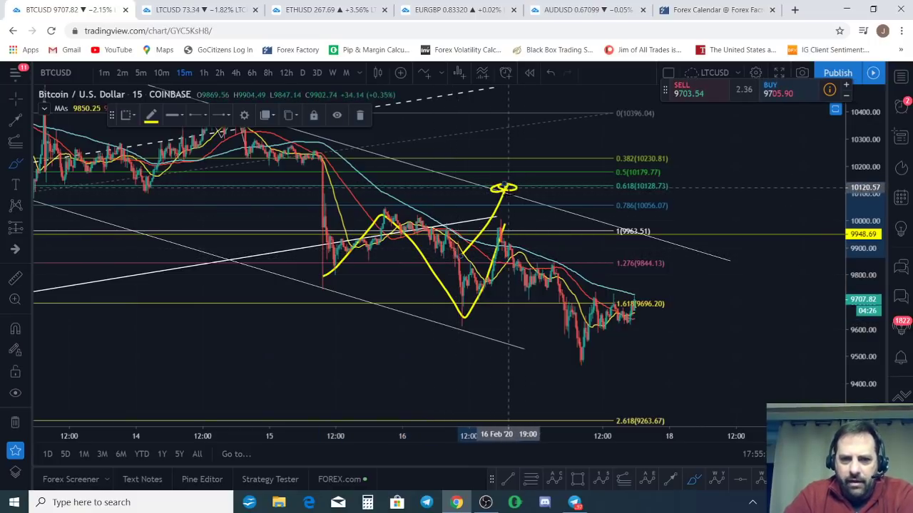
{"action": "key", "text": "ctrl+z"}
{"action": "key", "text": "ctrl+z"}
{"action": "key", "text": "ctrl+z"}
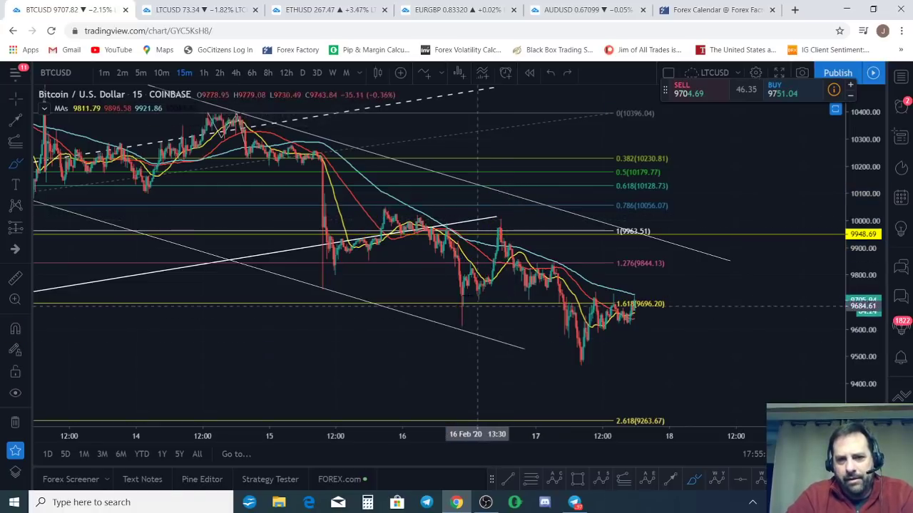
{"action": "left_click_drag", "start_coordinate": [460, 262], "coordinate": [586, 351]}
{"action": "key", "text": "ctrl+z"}
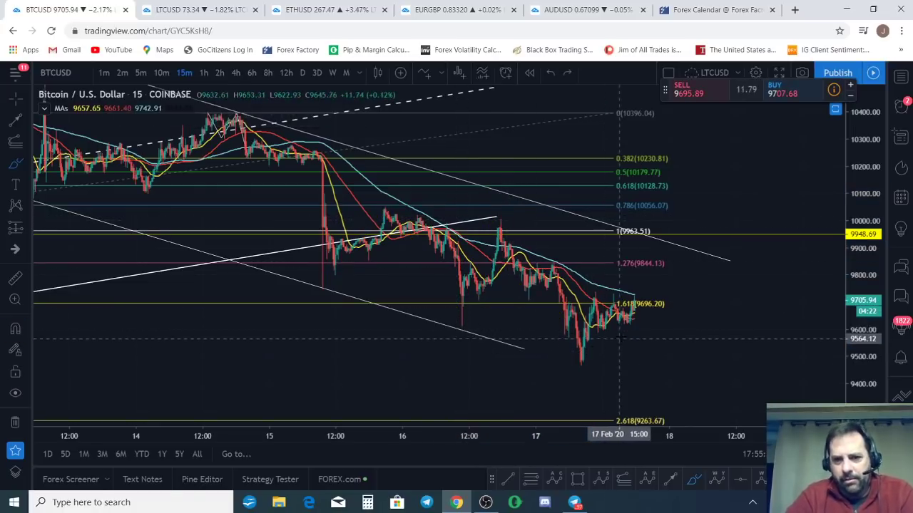
Set the BTCUSD chart back to the 2-hour timeframe
{"action": "scroll", "coordinate": [636, 318], "scroll_direction": "up", "scroll_amount": 2}
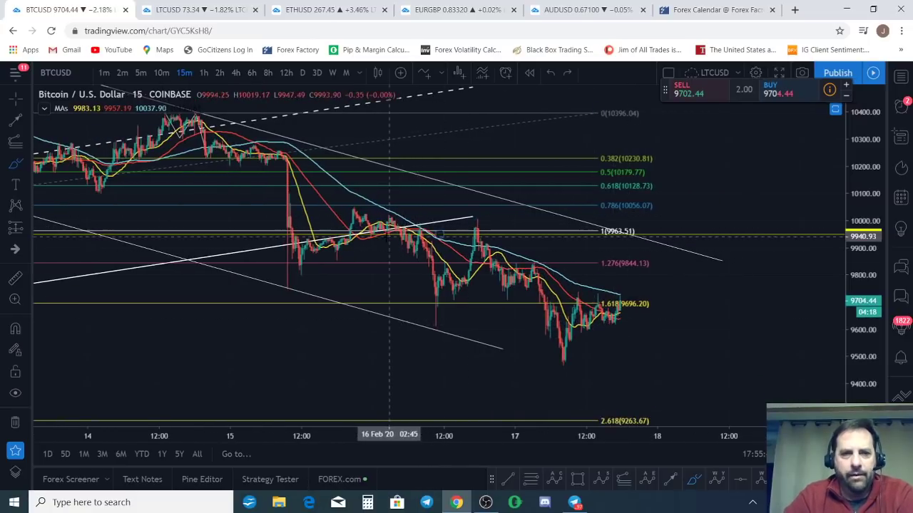
{"action": "scroll", "coordinate": [382, 235], "scroll_direction": "down", "scroll_amount": 5}
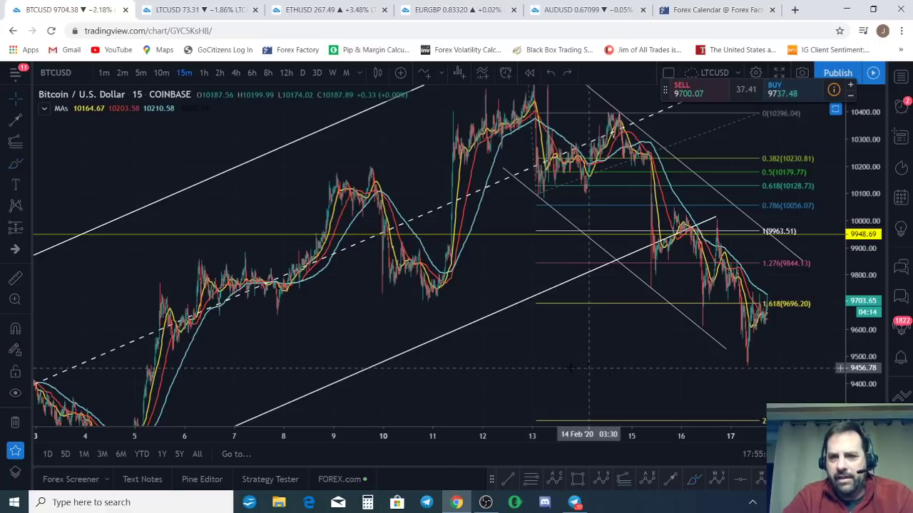
{"action": "left_click_drag", "start_coordinate": [544, 336], "coordinate": [374, 325]}
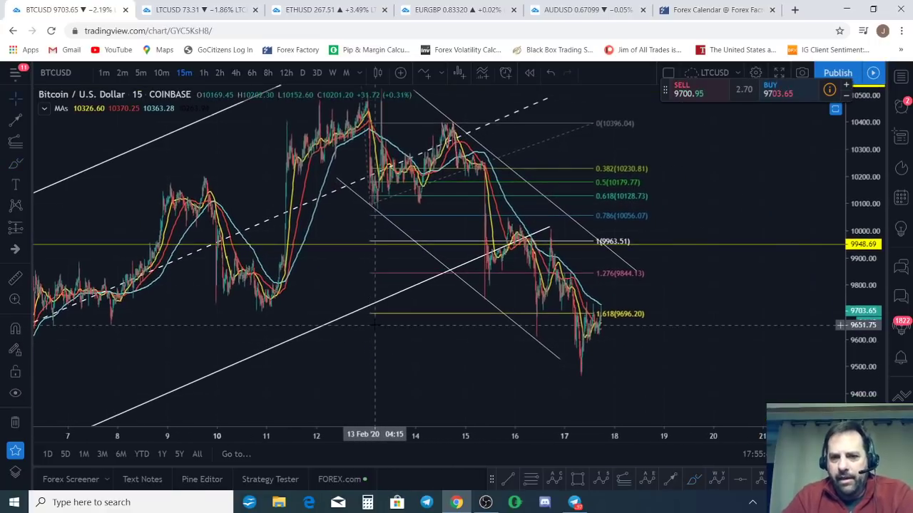
{"action": "scroll", "coordinate": [438, 303], "scroll_direction": "up", "scroll_amount": 4}
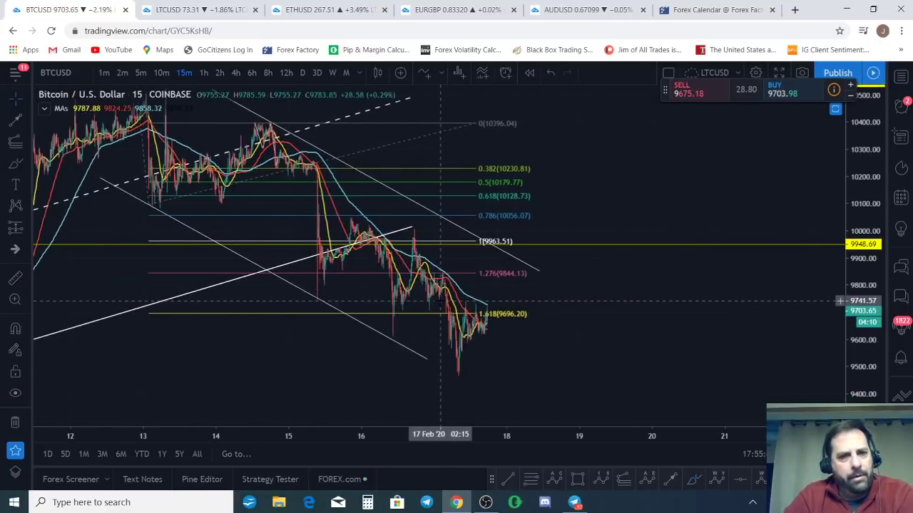
{"action": "left_click", "coordinate": [219, 72]}
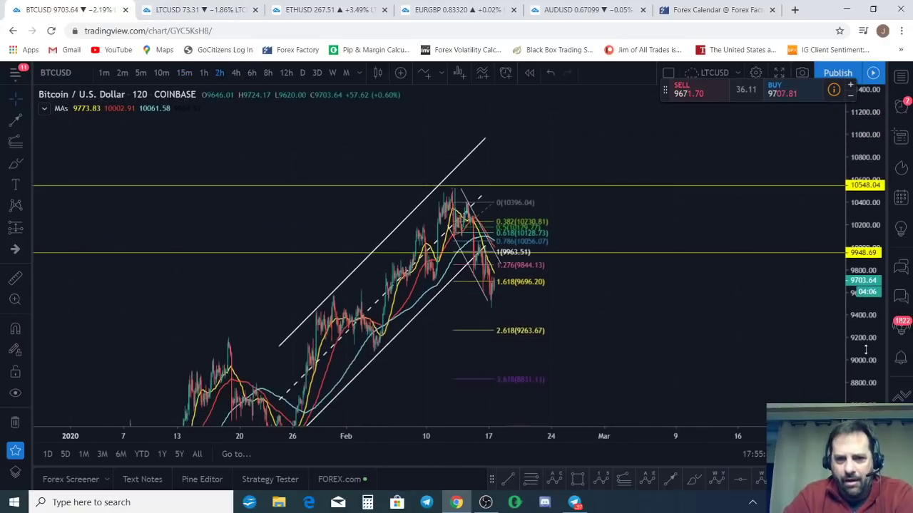
Delete the Fibonacci extension drawing from the recent BTCUSD decline
{"action": "scroll", "coordinate": [662, 332], "scroll_direction": "up", "scroll_amount": 3}
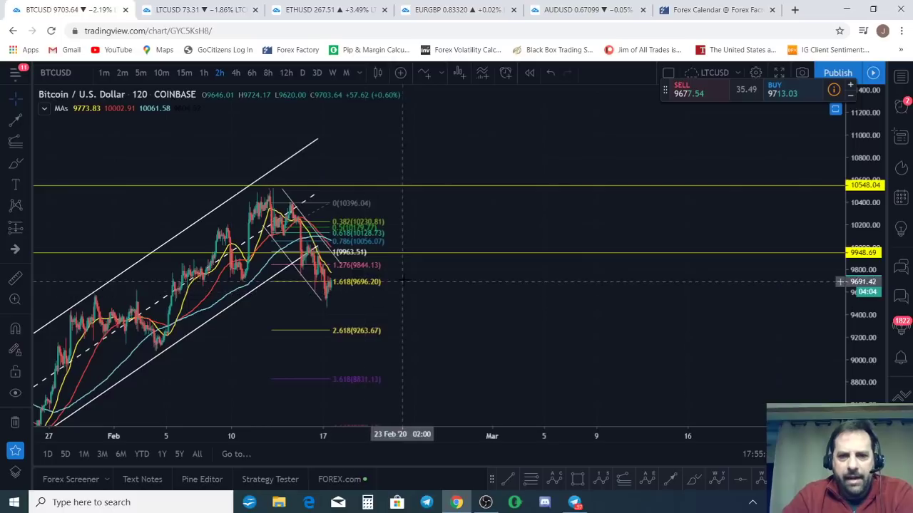
{"action": "left_click_drag", "start_coordinate": [402, 272], "coordinate": [541, 286]}
{"action": "left_click", "coordinate": [503, 279]}
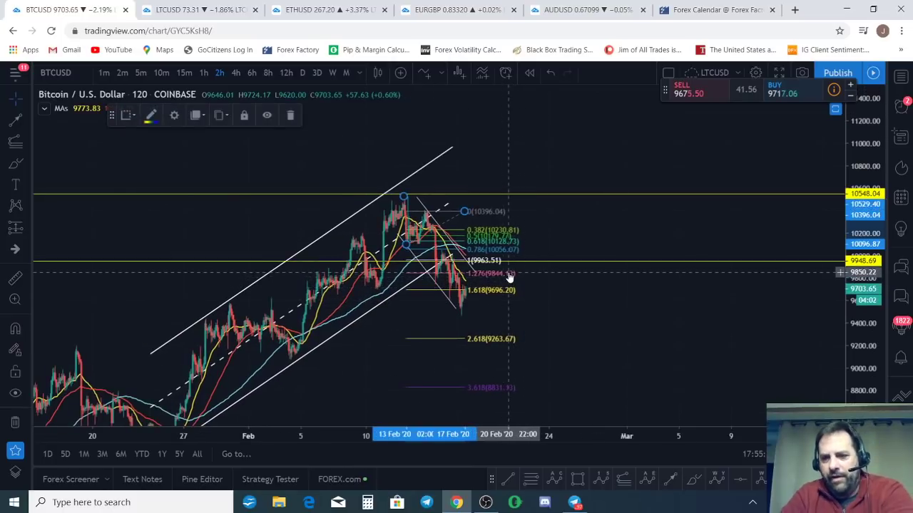
{"action": "key", "text": "Delete"}
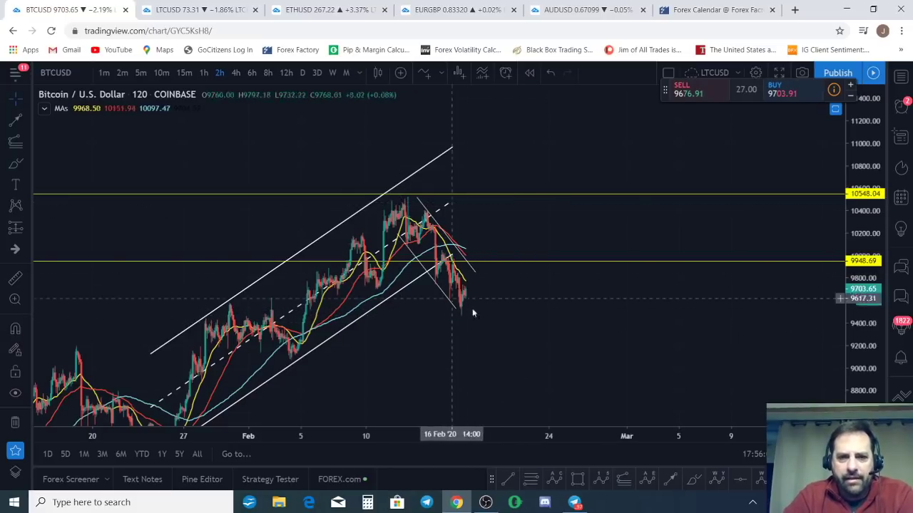
{"action": "left_click_drag", "start_coordinate": [474, 314], "coordinate": [537, 335]}
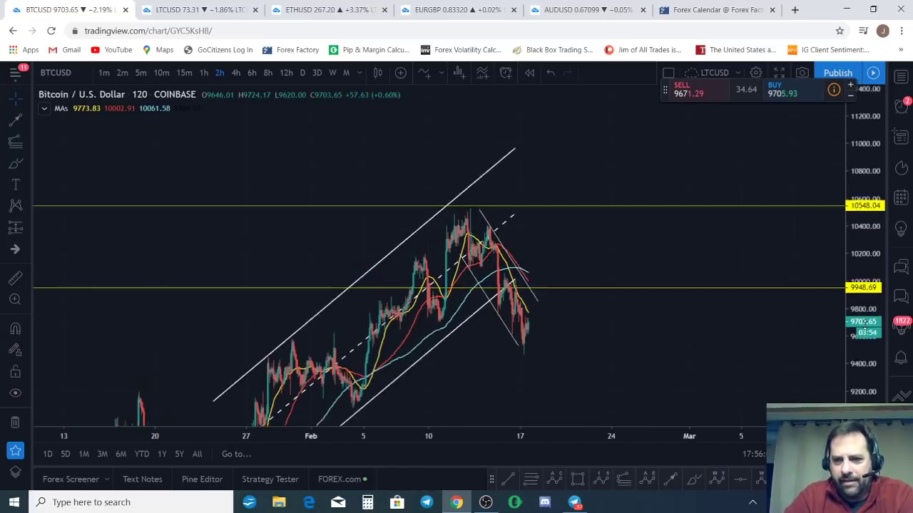
Hide the MAs moving-average indicator on the BTCUSD chart around the mid-February decline
{"action": "scroll", "coordinate": [399, 236], "scroll_direction": "up", "scroll_amount": 4}
{"action": "left_click_drag", "start_coordinate": [399, 236], "coordinate": [732, 211]}
{"action": "scroll", "coordinate": [732, 211], "scroll_direction": "up", "scroll_amount": 2}
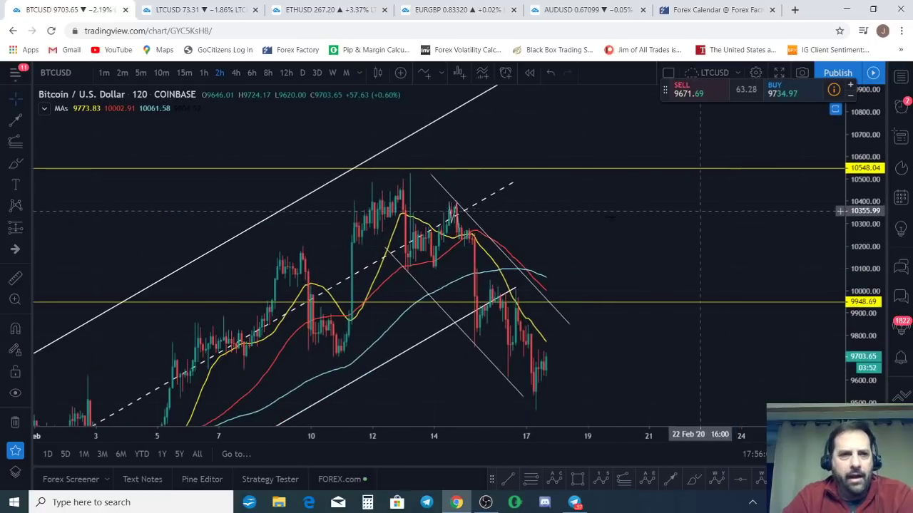
{"action": "left_click", "coordinate": [80, 108]}
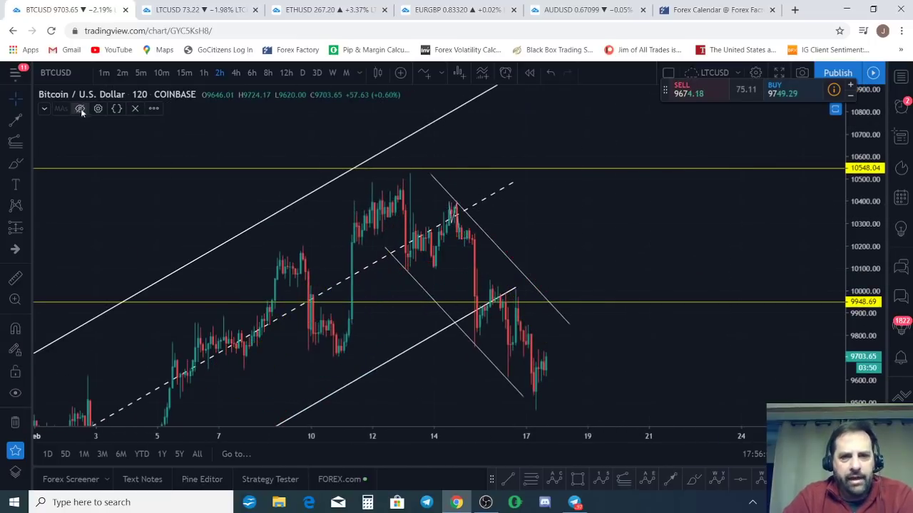
Draw a Fibonacci extension from the 13 February high at 10531.48 to the low at 10090.10, projected from 10401.19
{"action": "left_click", "coordinate": [12, 142]}
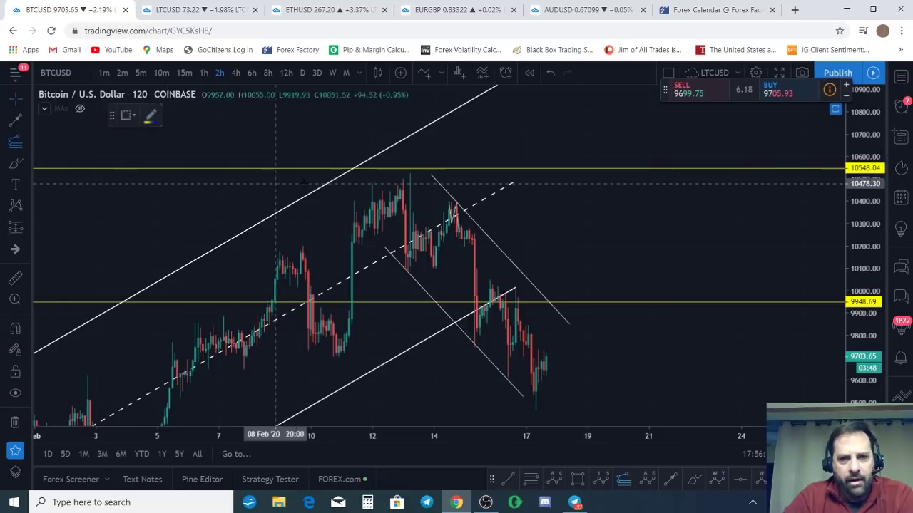
{"action": "left_click", "coordinate": [403, 172]}
{"action": "left_click", "coordinate": [410, 270]}
{"action": "left_click", "coordinate": [531, 201]}
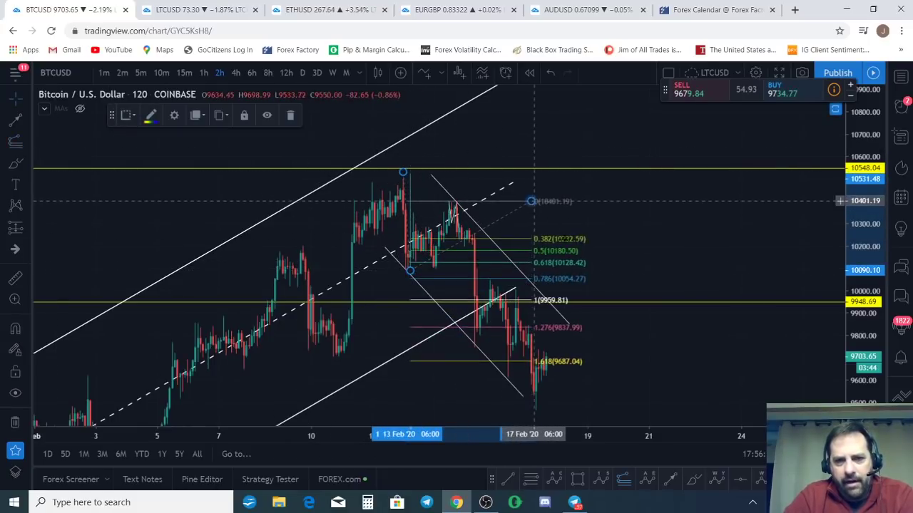
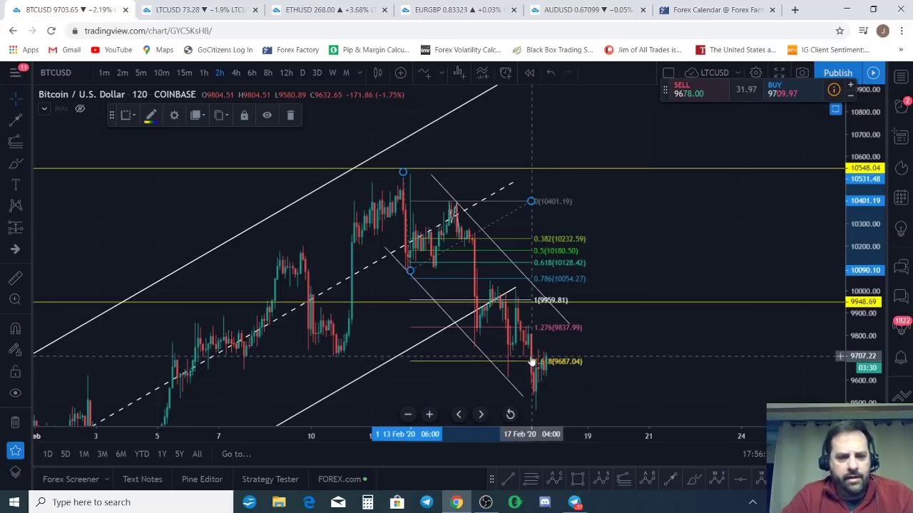
{"action": "key", "text": "XF86AudioRaiseVolume"}
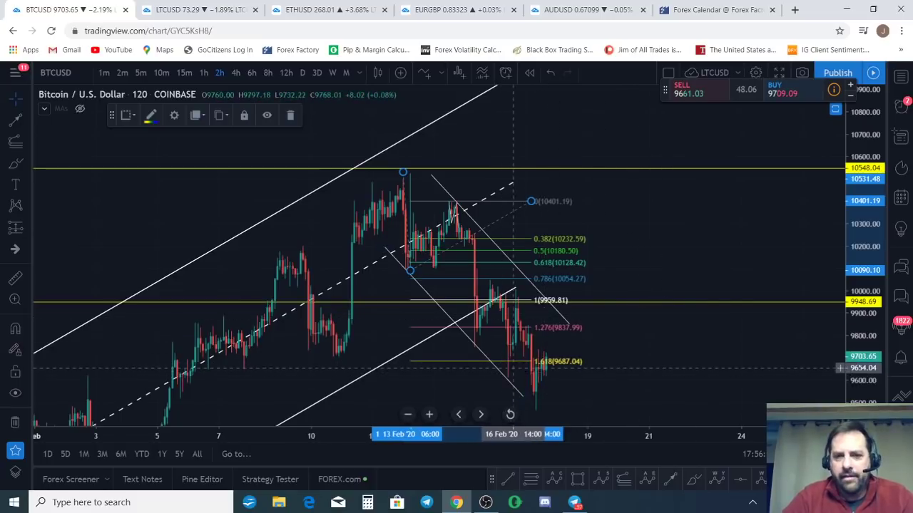
Move the Fibonacci extension's low anchor near the 13 February low to 10121.27
{"action": "left_click_drag", "start_coordinate": [667, 374], "coordinate": [673, 292]}
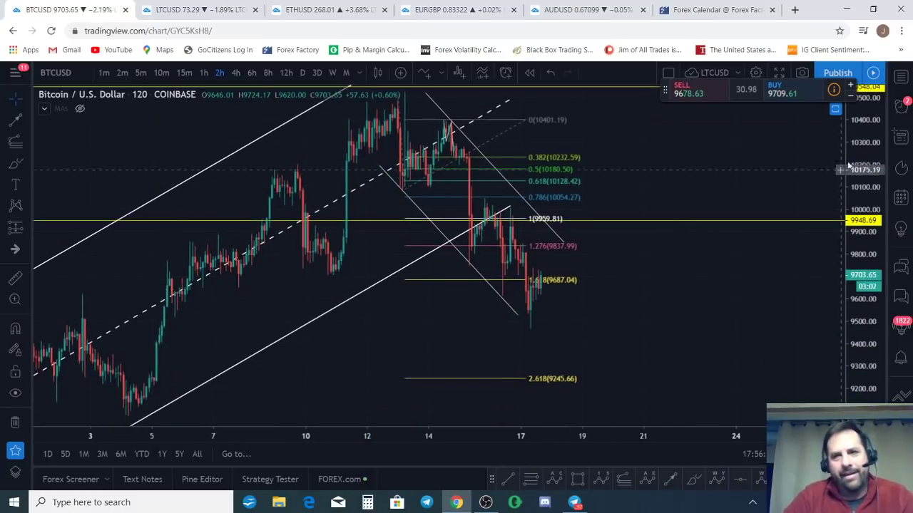
{"action": "left_click_drag", "start_coordinate": [864, 163], "coordinate": [862, 207]}
{"action": "left_click_drag", "start_coordinate": [711, 254], "coordinate": [690, 271]}
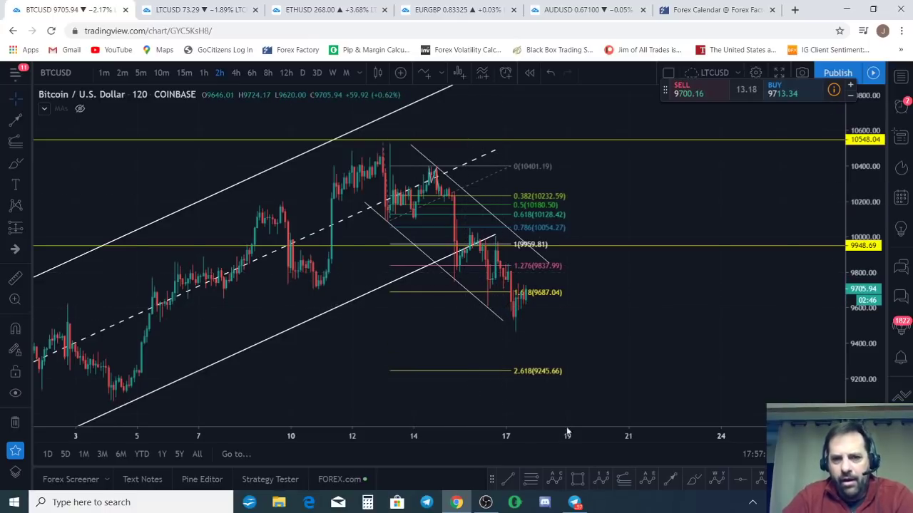
{"action": "left_click_drag", "start_coordinate": [387, 217], "coordinate": [390, 214]}
{"action": "left_click", "coordinate": [603, 482]}
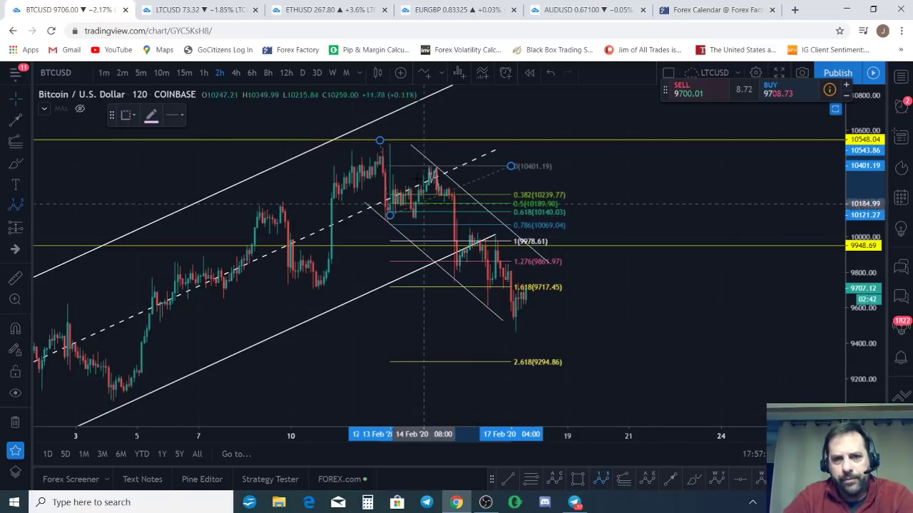
{"action": "left_click", "coordinate": [389, 139]}
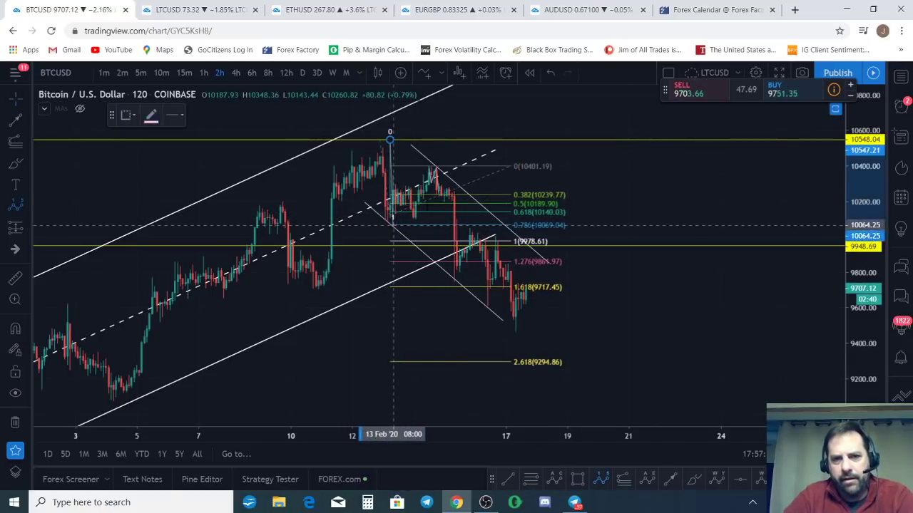
{"action": "left_click", "coordinate": [392, 230]}
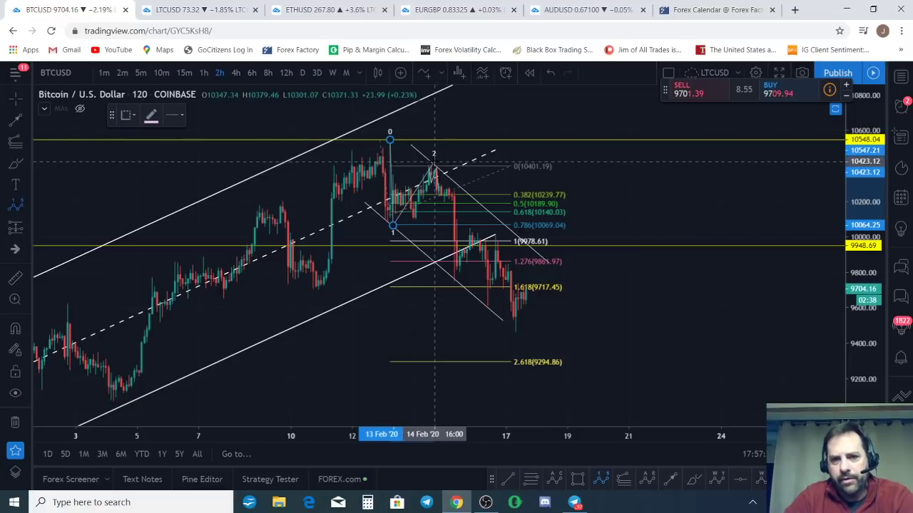
{"action": "left_click", "coordinate": [433, 164]}
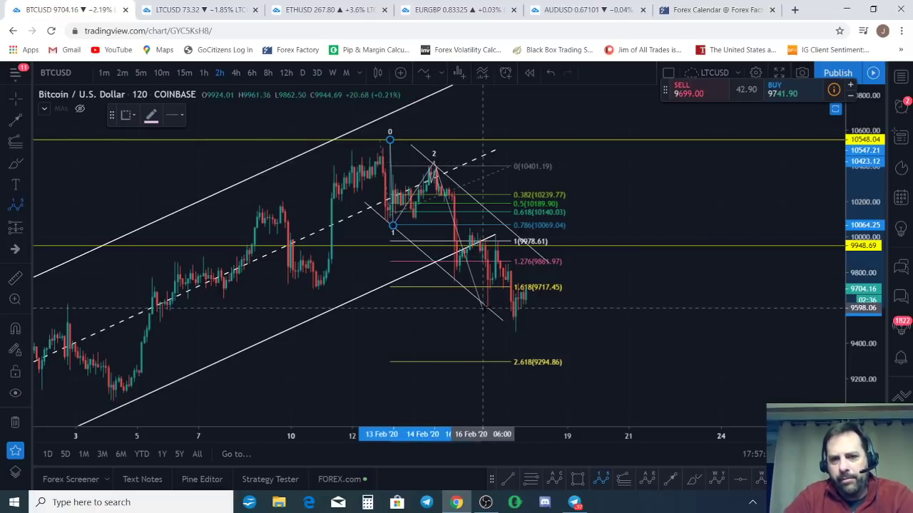
{"action": "left_click", "coordinate": [485, 308]}
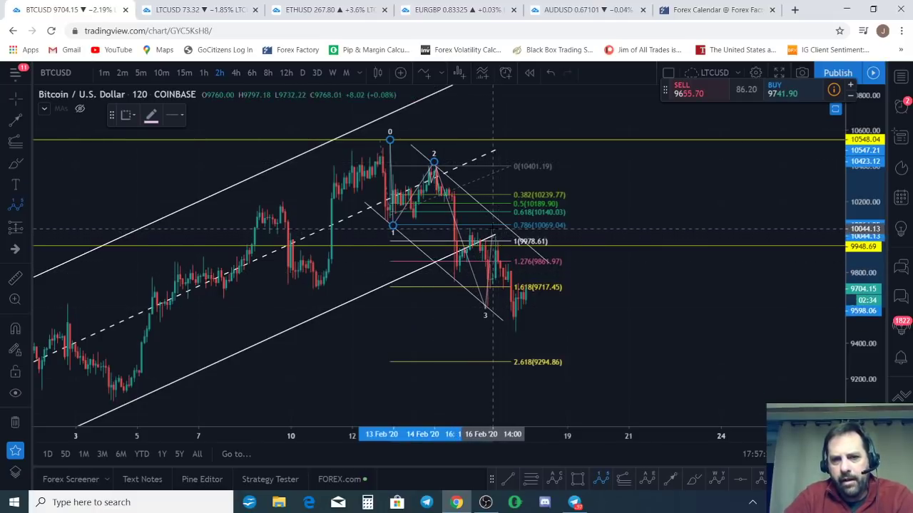
{"action": "left_click", "coordinate": [493, 233]}
{"action": "left_click", "coordinate": [521, 341]}
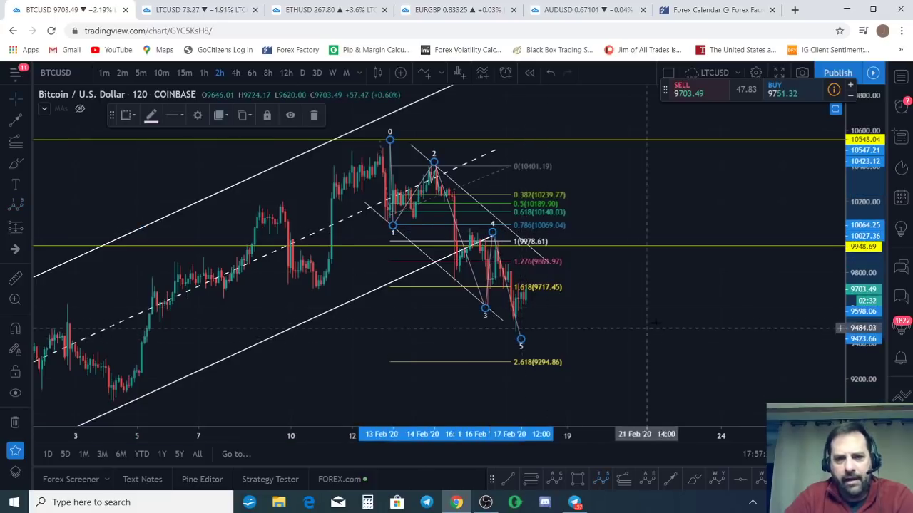
{"action": "key", "text": "ctrl+z"}
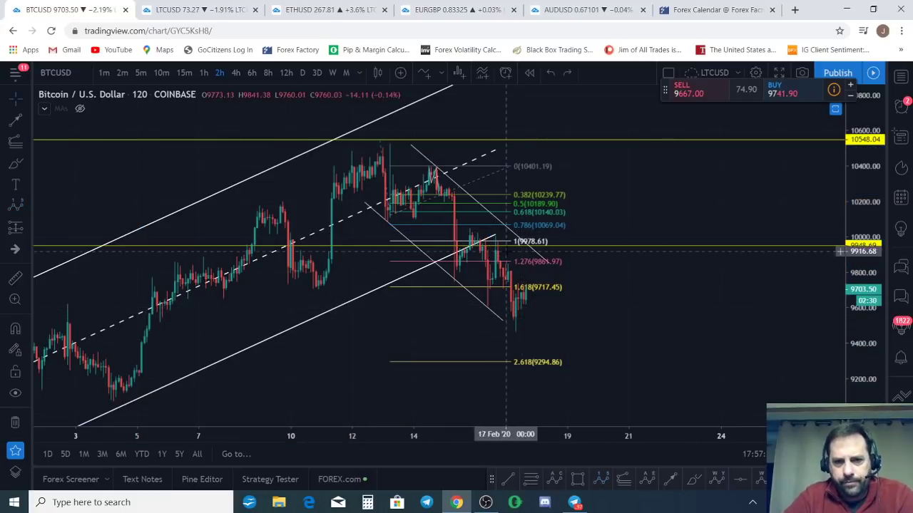
Draw an Elliott impulse wave from 10533.80 on 13 February, with points 1 to 5 at about 10054, 10426, 9581, 10007 and 9420
{"action": "left_click", "coordinate": [604, 481]}
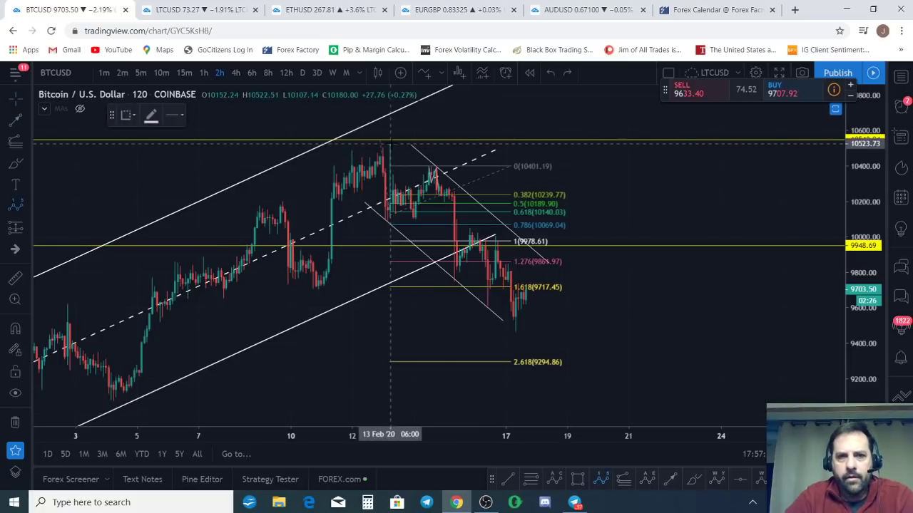
{"action": "left_click", "coordinate": [389, 142]}
{"action": "left_click", "coordinate": [392, 227]}
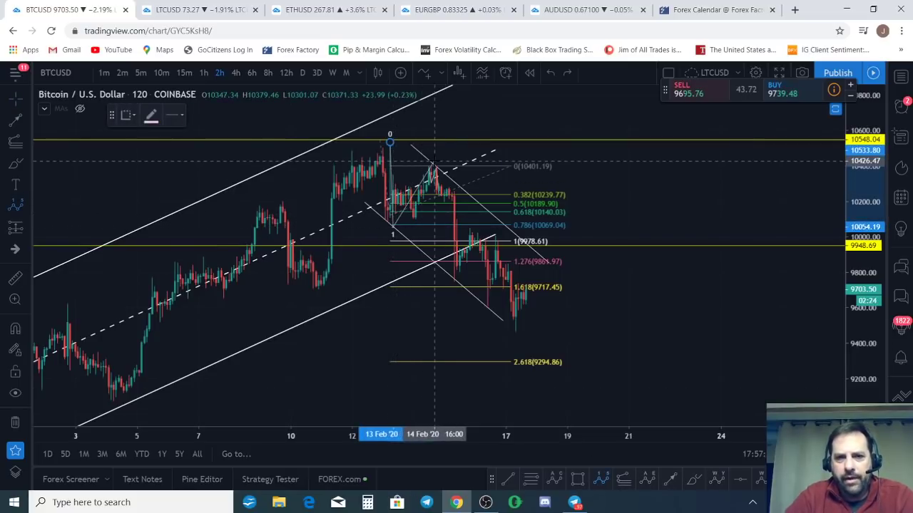
{"action": "left_click", "coordinate": [434, 165]}
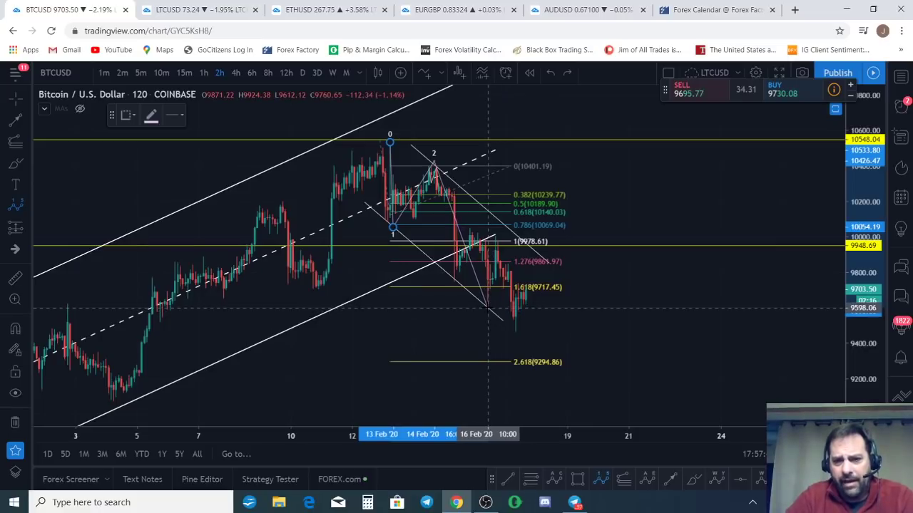
{"action": "left_click", "coordinate": [485, 310]}
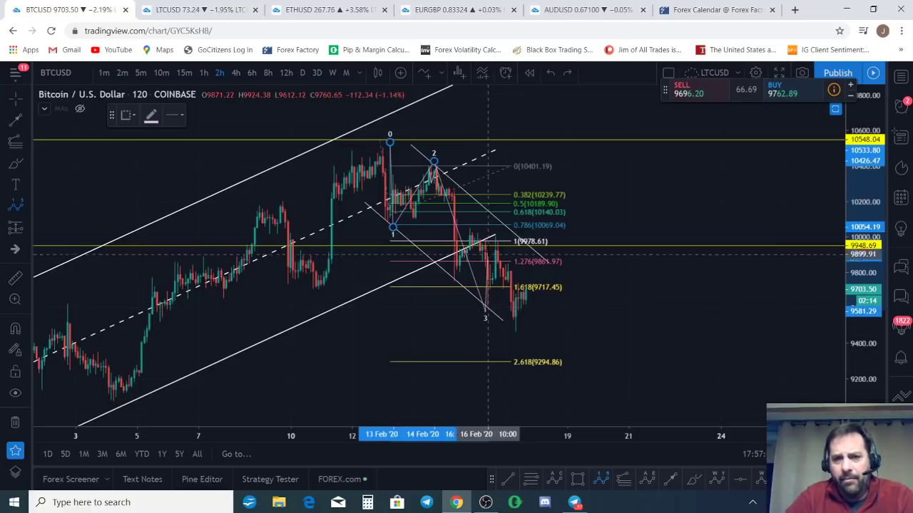
{"action": "left_click", "coordinate": [494, 236]}
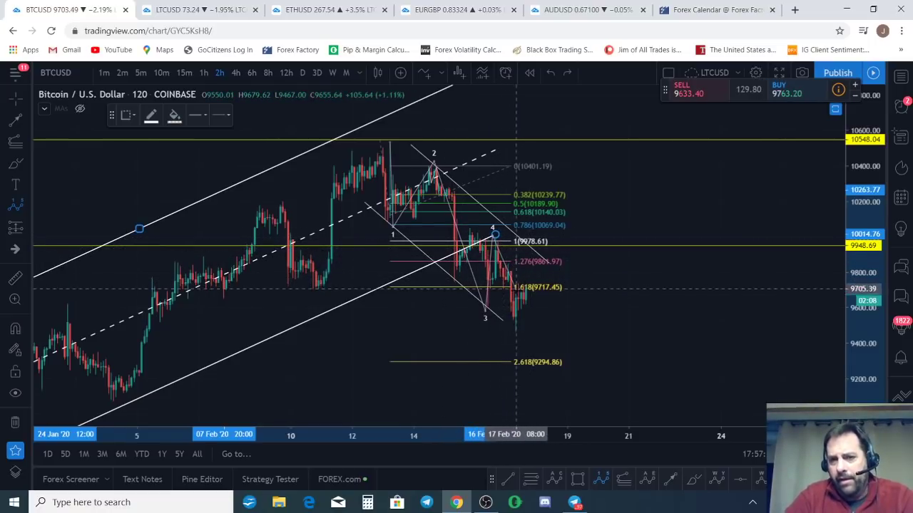
{"action": "left_click", "coordinate": [521, 340]}
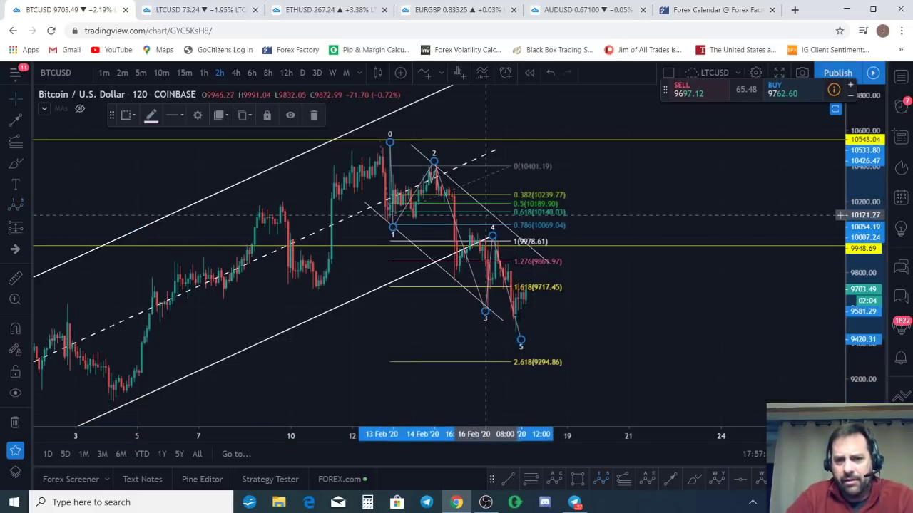
Set the BTCUSD chart to the 15-minute timeframe and examine the five-wave decline against the Fibonacci extension levels
{"action": "type", "text": "15"}
{"action": "key", "text": "Return"}
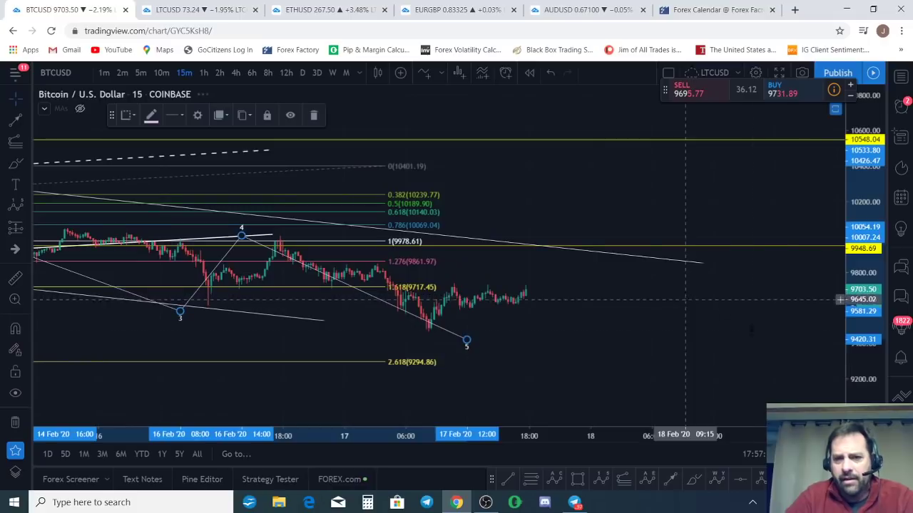
{"action": "scroll", "coordinate": [732, 316], "scroll_direction": "up", "scroll_amount": 5}
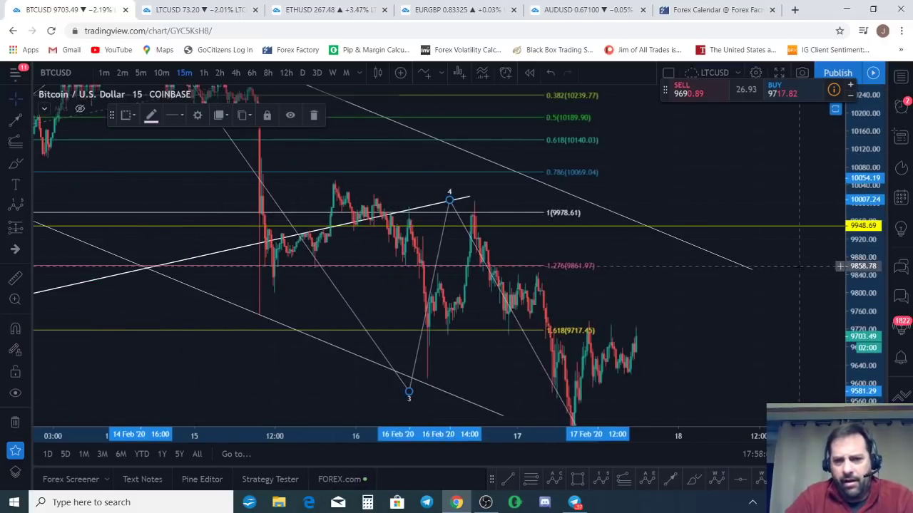
{"action": "scroll", "coordinate": [732, 316], "scroll_direction": "up", "scroll_amount": 3}
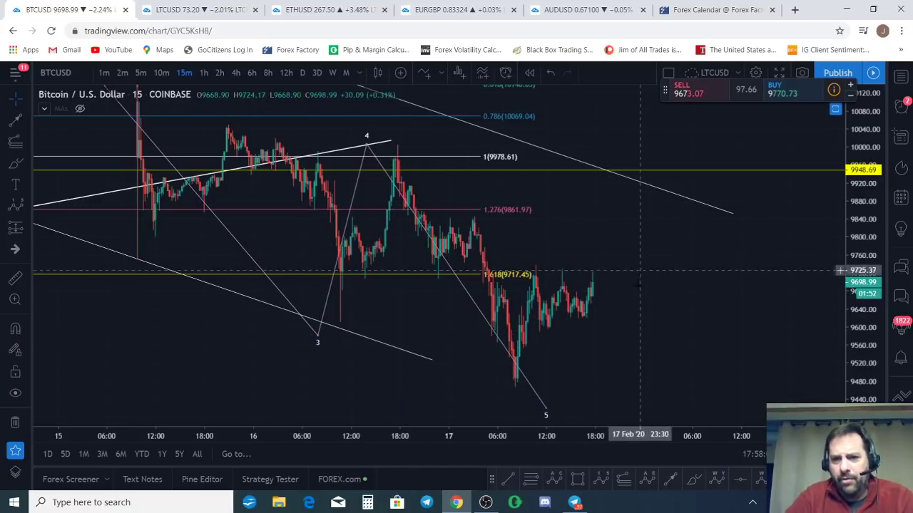
{"action": "scroll", "coordinate": [603, 207], "scroll_direction": "down", "scroll_amount": 2}
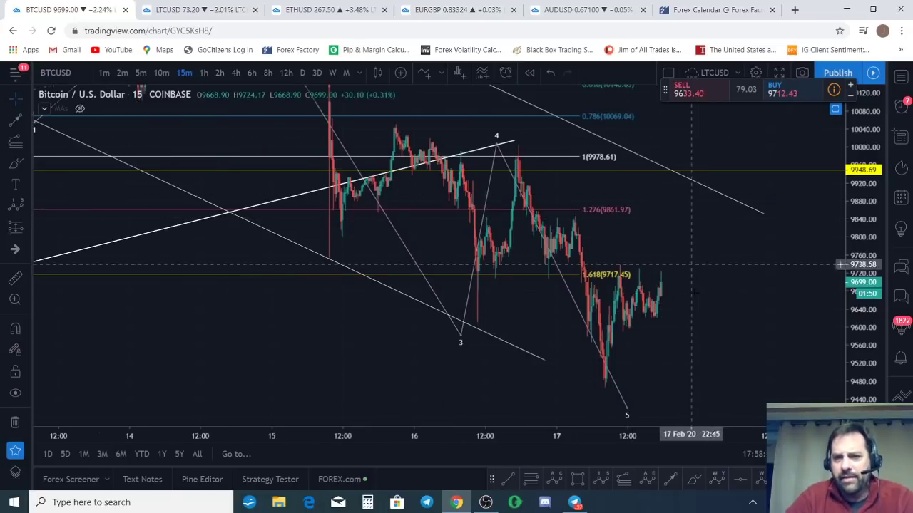
{"action": "scroll", "coordinate": [738, 258], "scroll_direction": "down", "scroll_amount": 2}
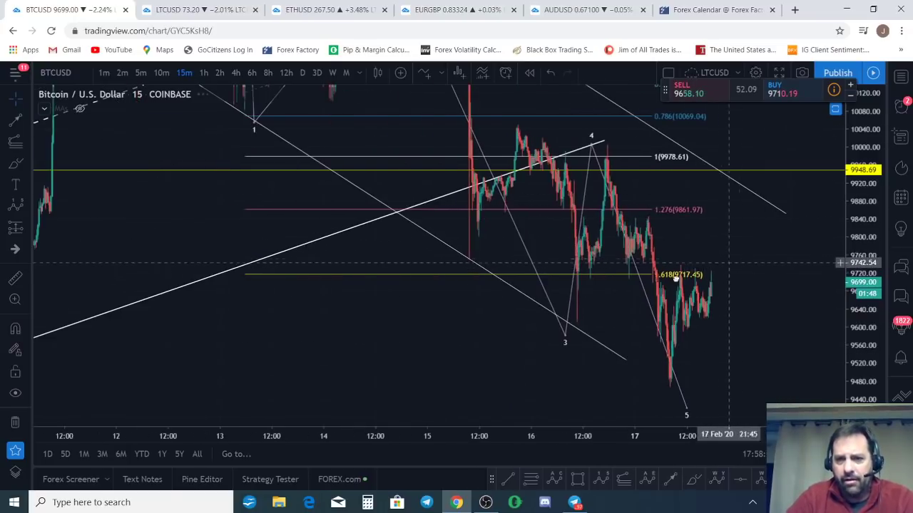
{"action": "scroll", "coordinate": [738, 258], "scroll_direction": "down", "scroll_amount": 3}
{"action": "left_click_drag", "start_coordinate": [855, 228], "coordinate": [850, 302]}
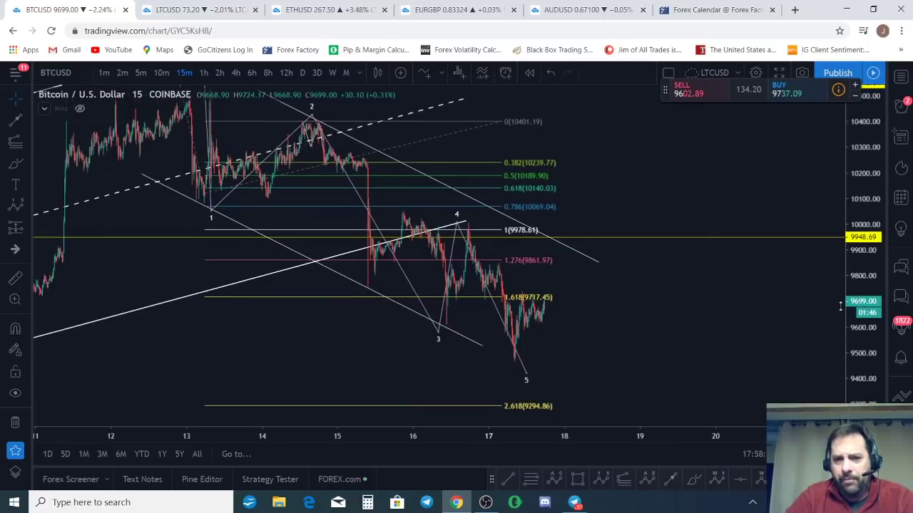
Add a horizontal line at 9198.96 below the 2.618 extension level and compare it with the early-February price action
{"action": "scroll", "coordinate": [848, 299], "scroll_direction": "up", "scroll_amount": 2}
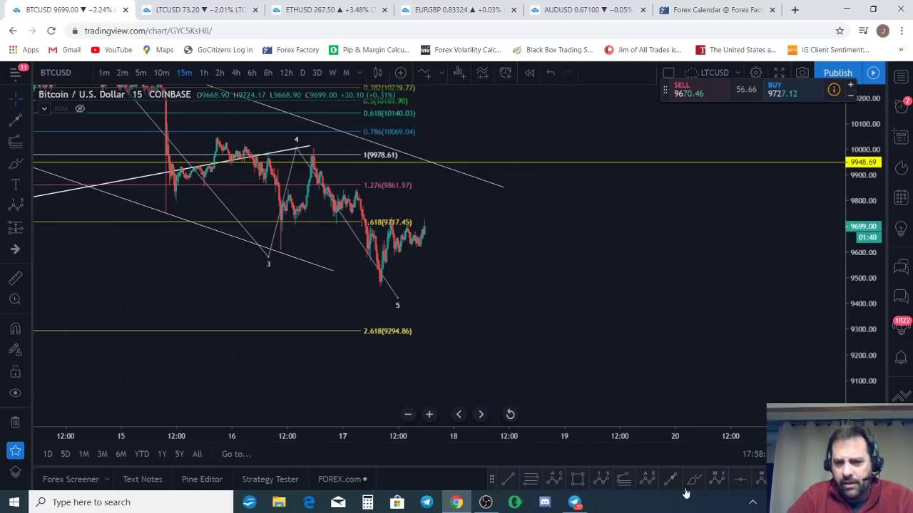
{"action": "left_click", "coordinate": [745, 484]}
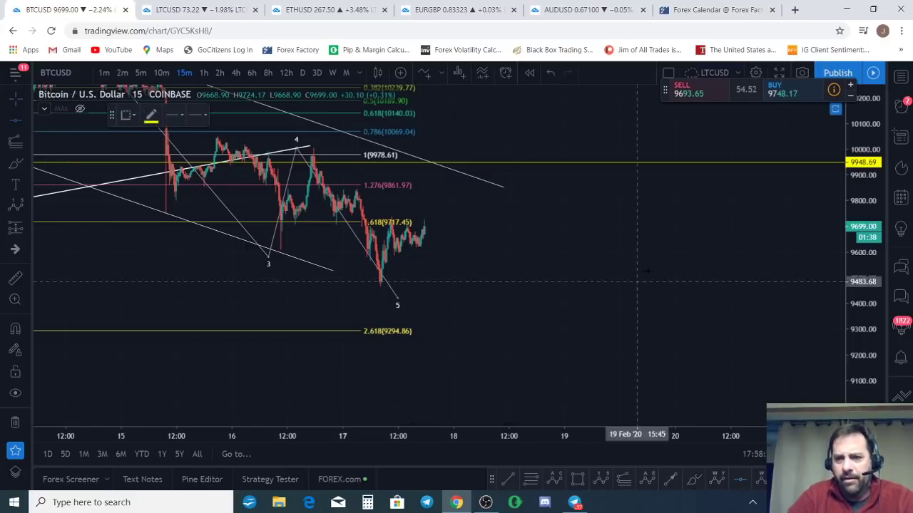
{"action": "left_click", "coordinate": [676, 286]}
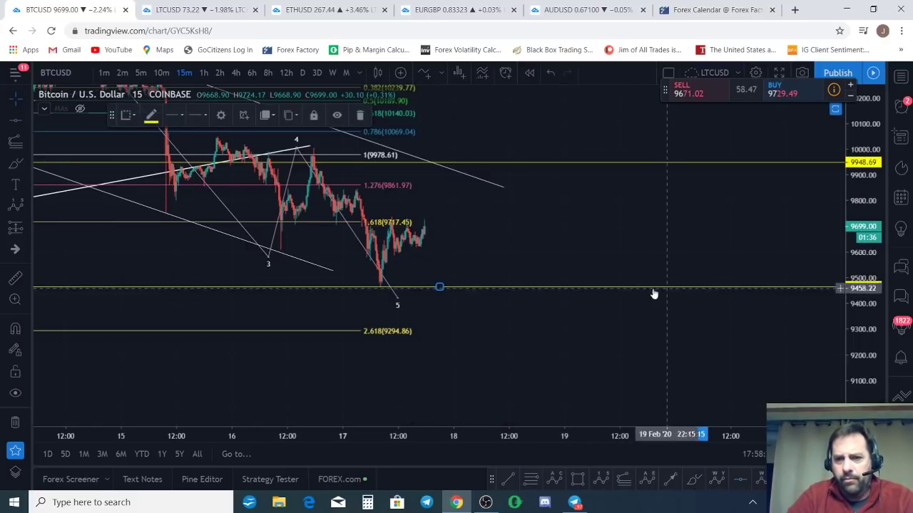
{"action": "left_click_drag", "start_coordinate": [439, 287], "coordinate": [439, 355]}
{"action": "scroll", "coordinate": [439, 355], "scroll_direction": "down", "scroll_amount": 5}
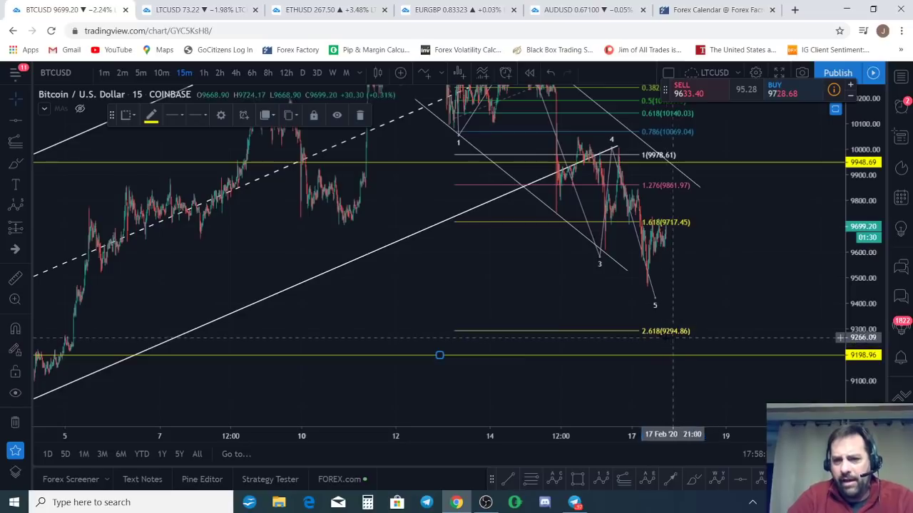
{"action": "scroll", "coordinate": [471, 342], "scroll_direction": "down", "scroll_amount": 3}
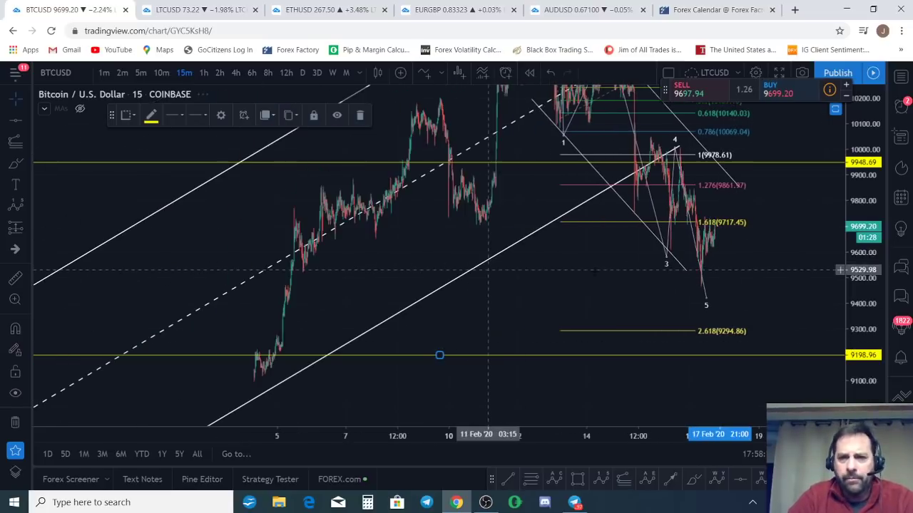
{"action": "left_click_drag", "start_coordinate": [718, 268], "coordinate": [693, 276]}
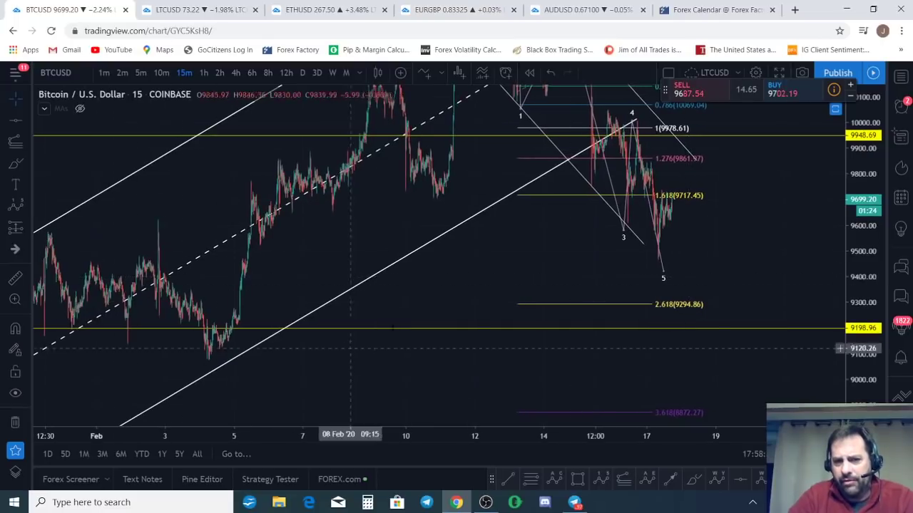
{"action": "scroll", "coordinate": [371, 278], "scroll_direction": "down", "scroll_amount": 2}
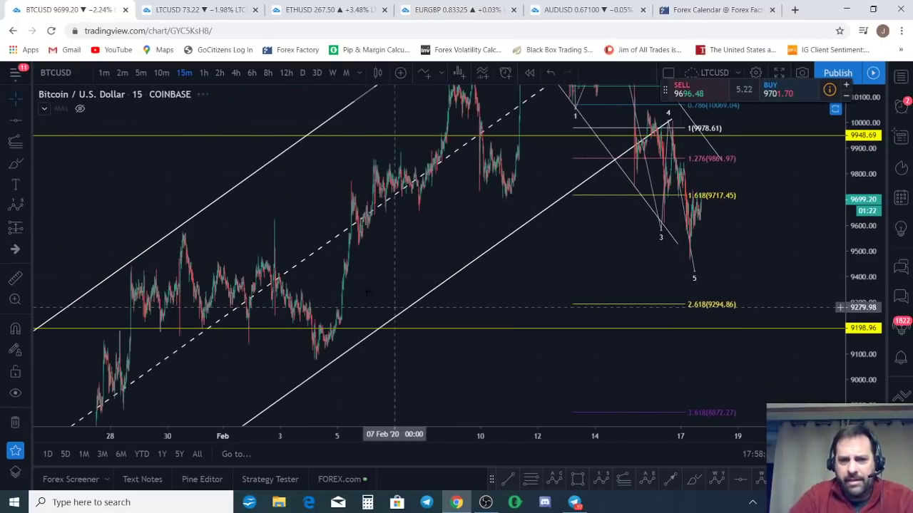
{"action": "left_click_drag", "start_coordinate": [738, 279], "coordinate": [636, 207]}
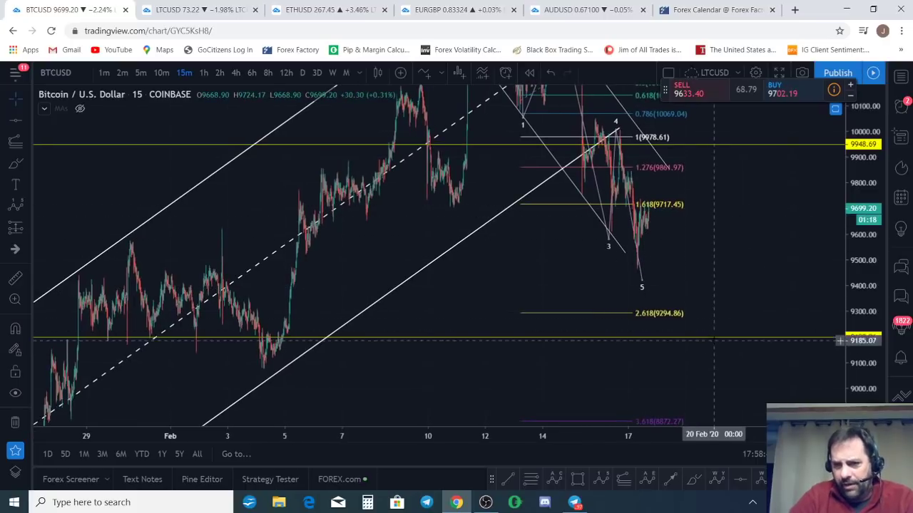
Adjust the Elliott impulse wave's point 4 to 10016.08 and point 5 to 9448.96 at the price extremes
{"action": "scroll", "coordinate": [731, 296], "scroll_direction": "up", "scroll_amount": 5}
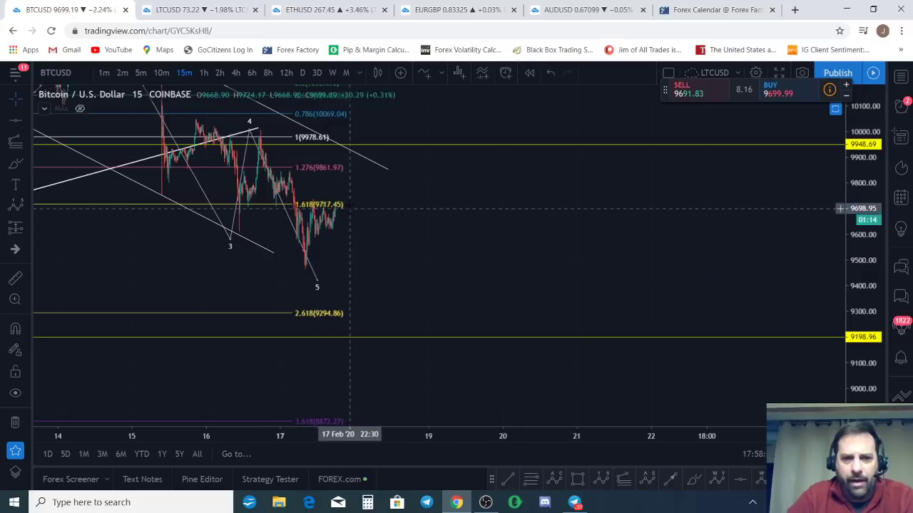
{"action": "left_click_drag", "start_coordinate": [404, 243], "coordinate": [605, 335]}
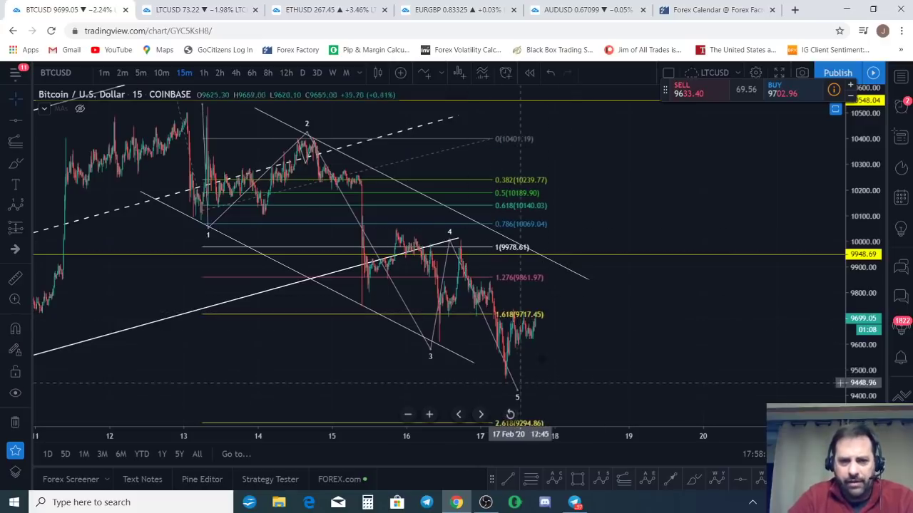
{"action": "left_click", "coordinate": [453, 239]}
{"action": "mouse_move", "coordinate": [564, 293]}
{"action": "left_mouse_down"}
{"action": "mouse_move", "coordinate": [460, 278]}
{"action": "mouse_move", "coordinate": [488, 285]}
{"action": "left_mouse_up"}
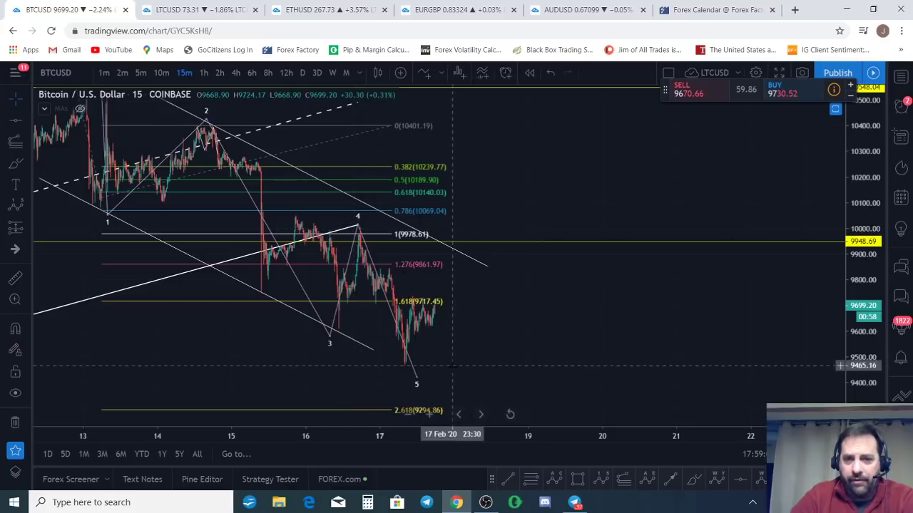
{"action": "left_click", "coordinate": [412, 373]}
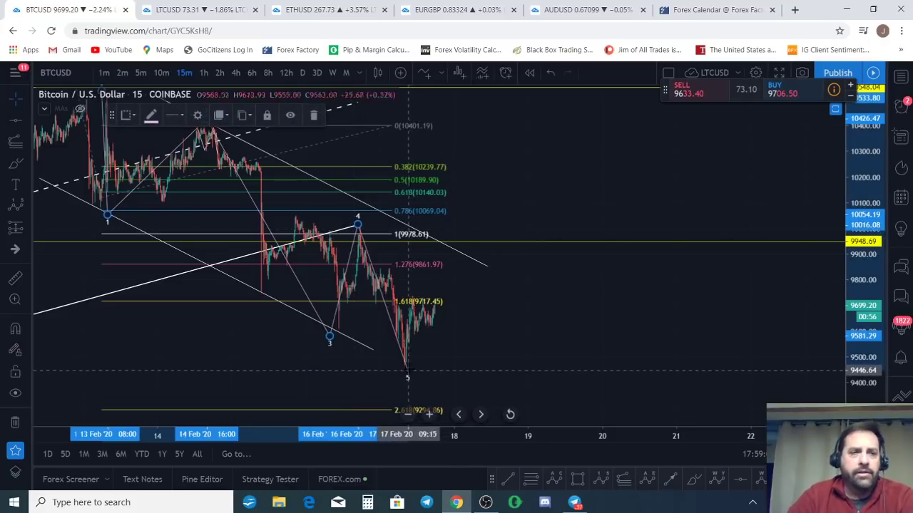
Delete the Fibonacci extension that spans the 13 February decline
{"action": "scroll", "coordinate": [409, 370], "scroll_direction": "down", "scroll_amount": 5}
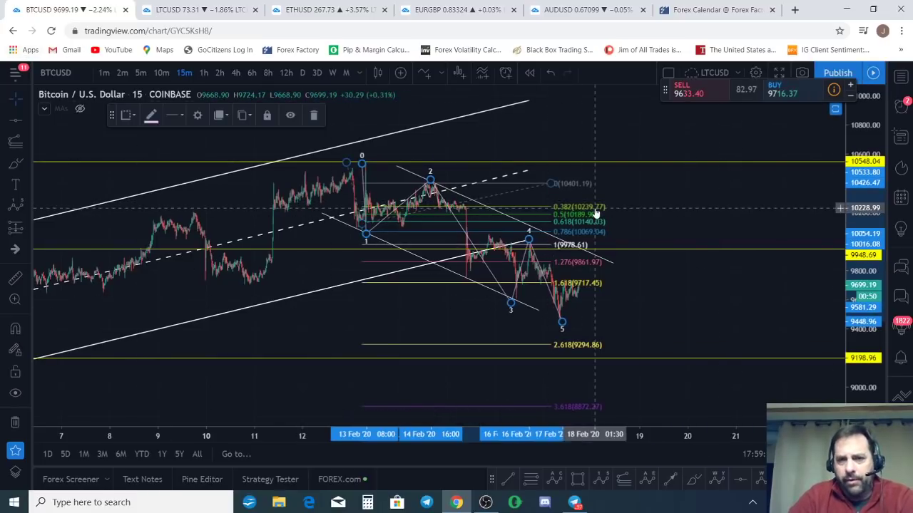
{"action": "key", "text": "Delete"}
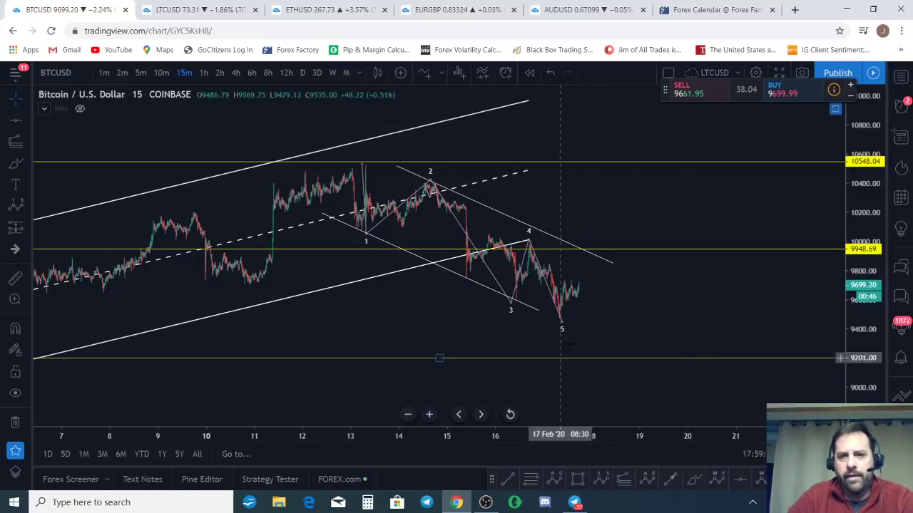
{"action": "left_click", "coordinate": [437, 163]}
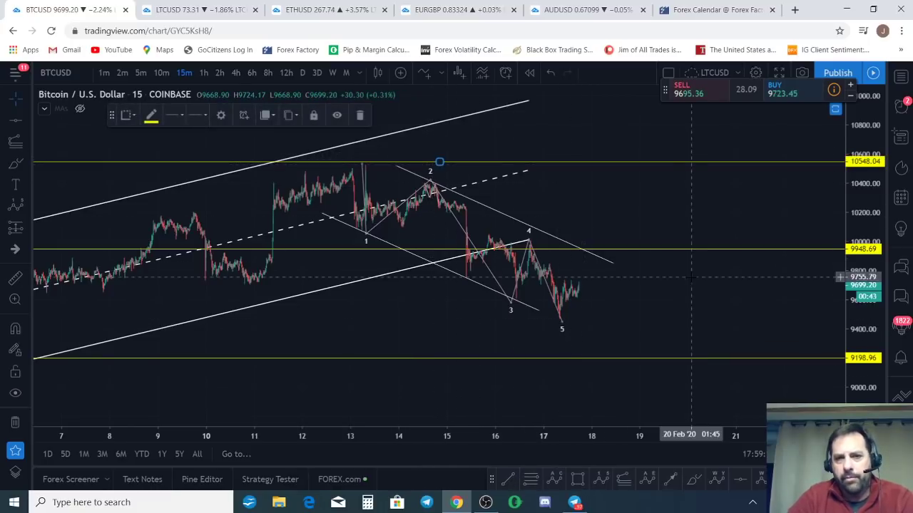
Draw a Fibonacci retracement across the whole decline, from 10526.78 down to 9462.07
{"action": "left_click", "coordinate": [535, 479]}
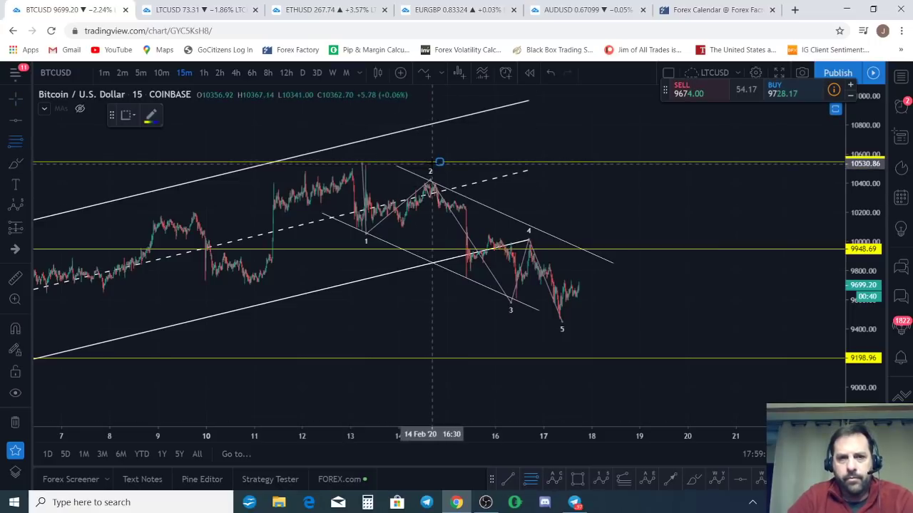
{"action": "left_click", "coordinate": [432, 165]}
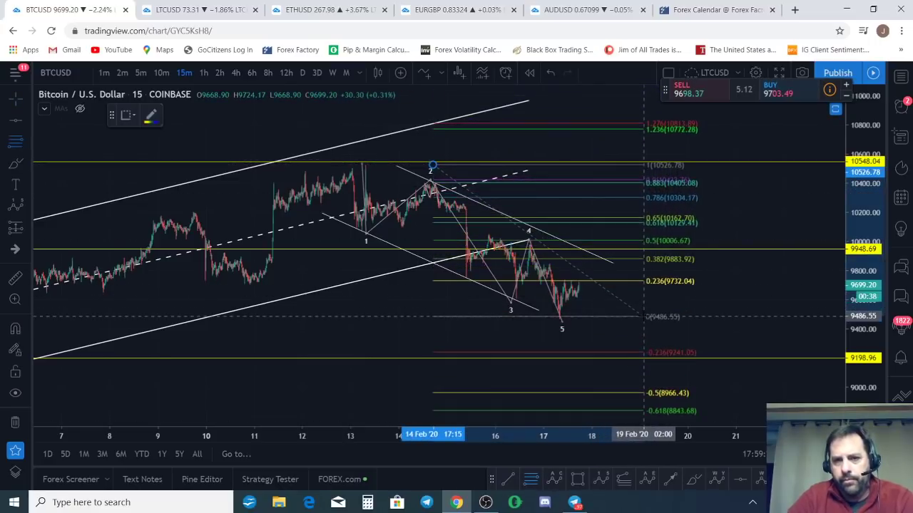
{"action": "left_click", "coordinate": [644, 320]}
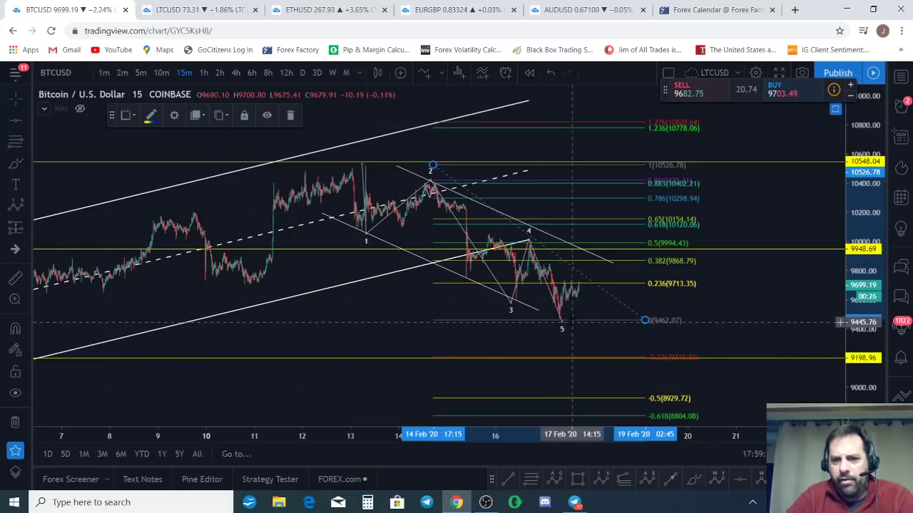
Draw an Elliott ABC correction from about 9470 at the wave 5 low, with A at 9865.93, B at 9653.80 and C near the 0.65 retracement
{"action": "left_click_drag", "start_coordinate": [590, 265], "coordinate": [595, 257]}
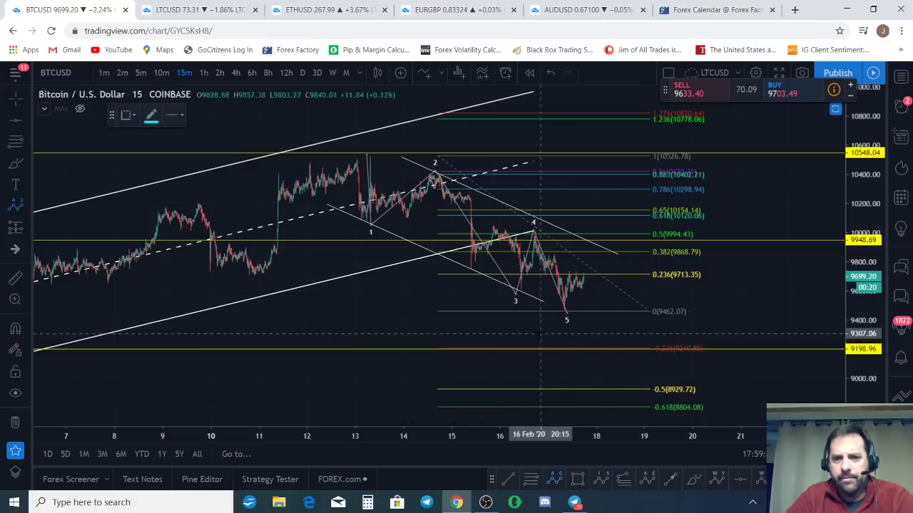
{"action": "left_click", "coordinate": [561, 314]}
{"action": "left_click", "coordinate": [594, 244]}
{"action": "left_click", "coordinate": [625, 290]}
{"action": "left_click", "coordinate": [665, 203]}
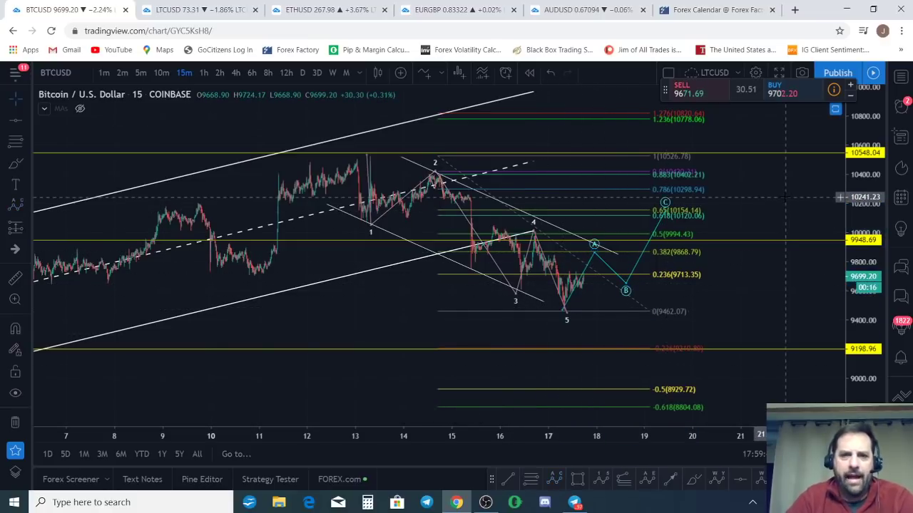
Lower point C of the ABC correction to 10099.89 and delete the Fibonacci retracement
{"action": "left_click_drag", "start_coordinate": [818, 175], "coordinate": [745, 140]}
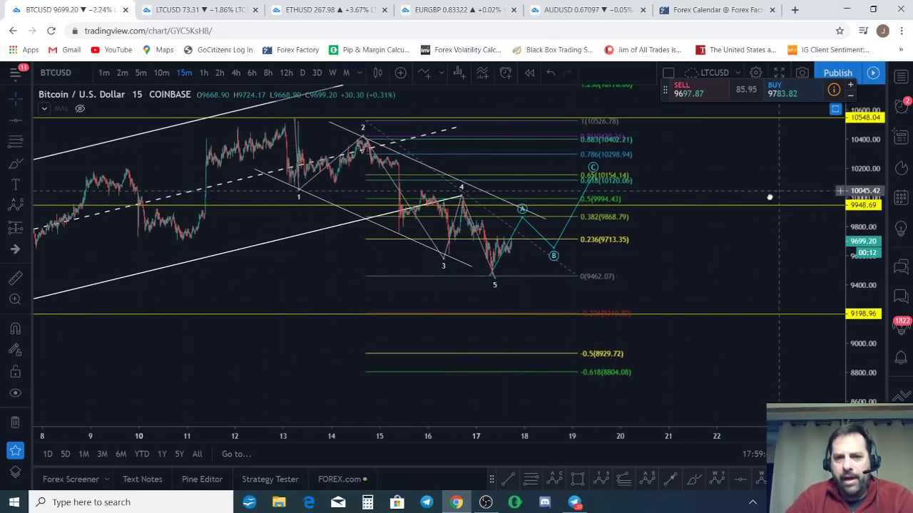
{"action": "scroll", "coordinate": [607, 184], "scroll_direction": "down", "scroll_amount": 5}
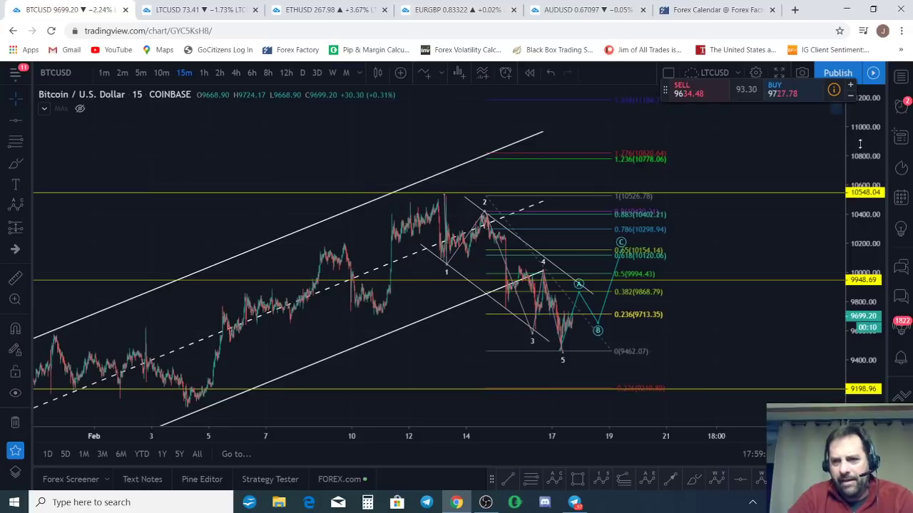
{"action": "scroll", "coordinate": [711, 248], "scroll_direction": "up", "scroll_amount": 2}
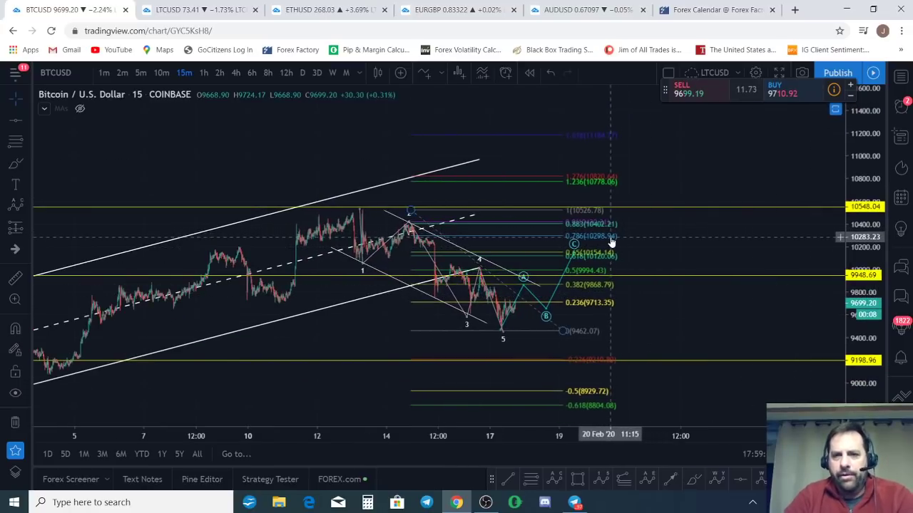
{"action": "left_click", "coordinate": [574, 255]}
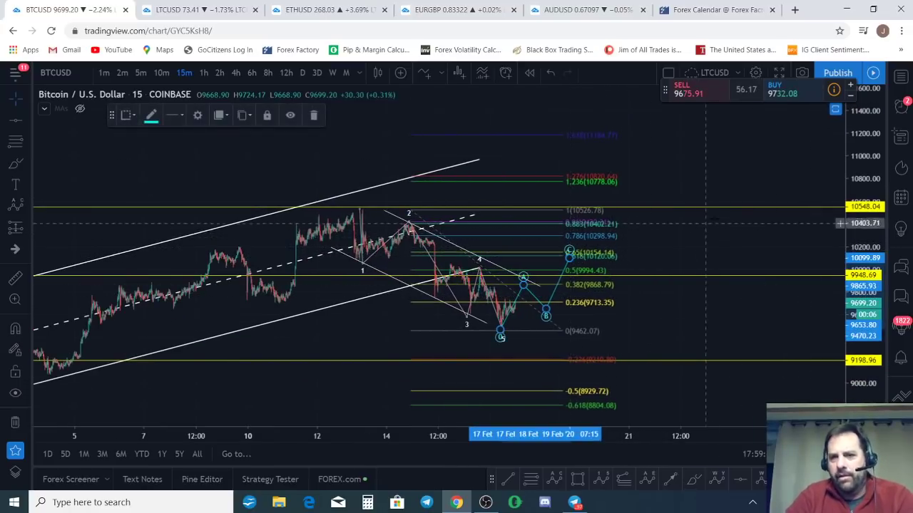
{"action": "left_click", "coordinate": [596, 183]}
{"action": "key", "text": "Delete"}
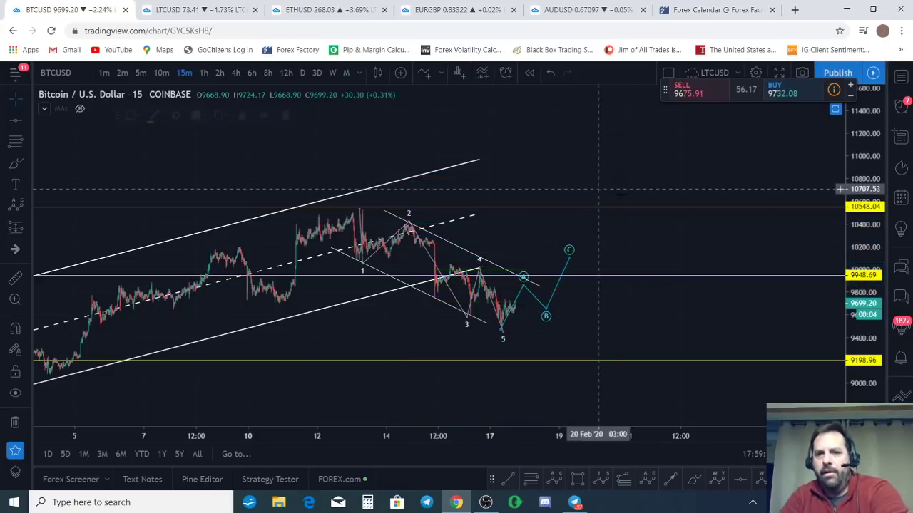
Draw a Fibonacci extension from the 13 February high at 10550.38 to the wave 5 low at 9424.15, projected from 10120.84
{"action": "left_click_drag", "start_coordinate": [689, 223], "coordinate": [645, 146]}
{"action": "scroll", "coordinate": [618, 259], "scroll_direction": "down", "scroll_amount": 2}
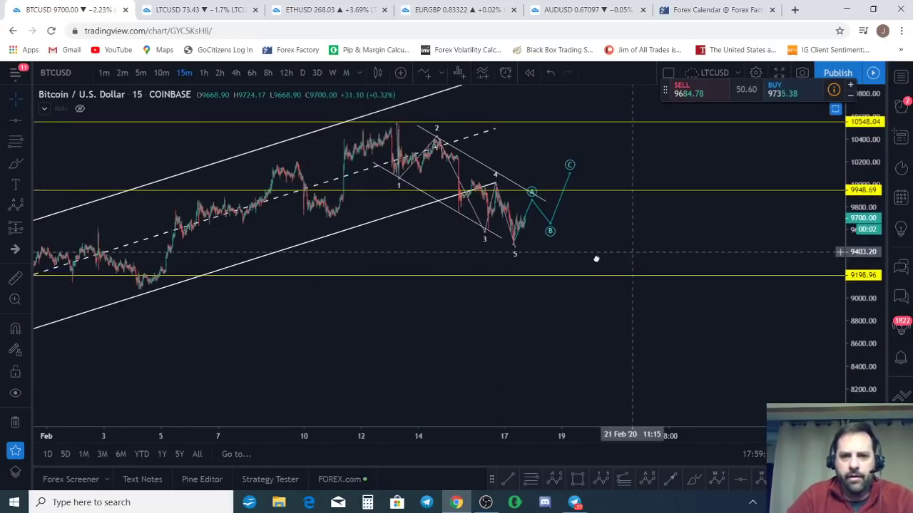
{"action": "left_click_drag", "start_coordinate": [599, 259], "coordinate": [579, 408]}
{"action": "left_click", "coordinate": [626, 485]}
{"action": "left_click", "coordinate": [360, 133]}
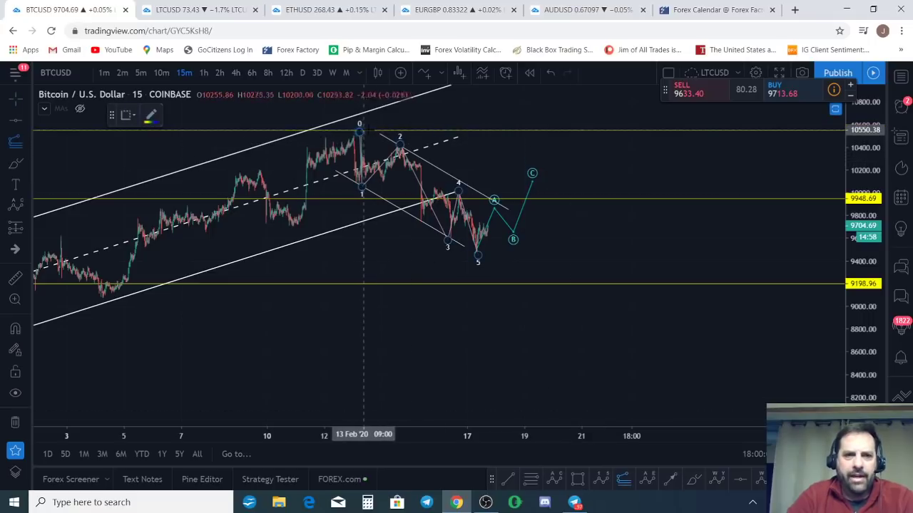
{"action": "left_click", "coordinate": [360, 130]}
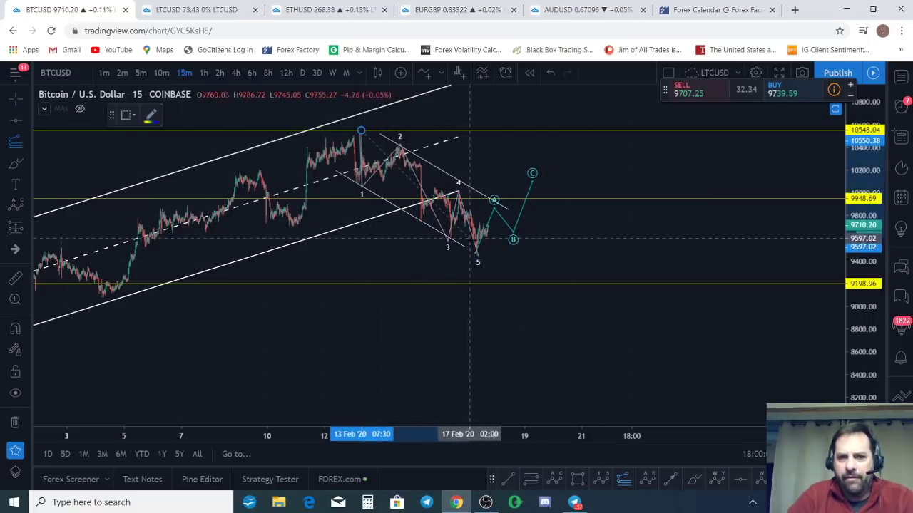
{"action": "left_click", "coordinate": [474, 258]}
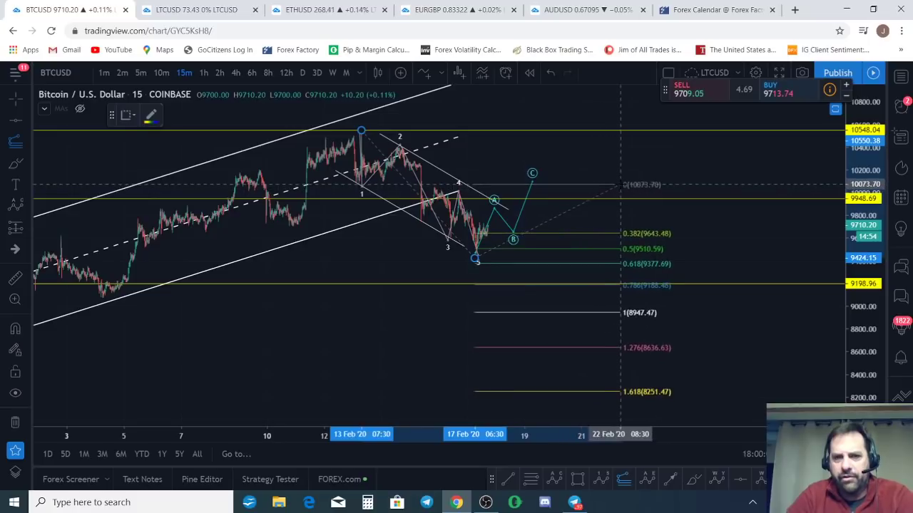
{"action": "left_click", "coordinate": [657, 179]}
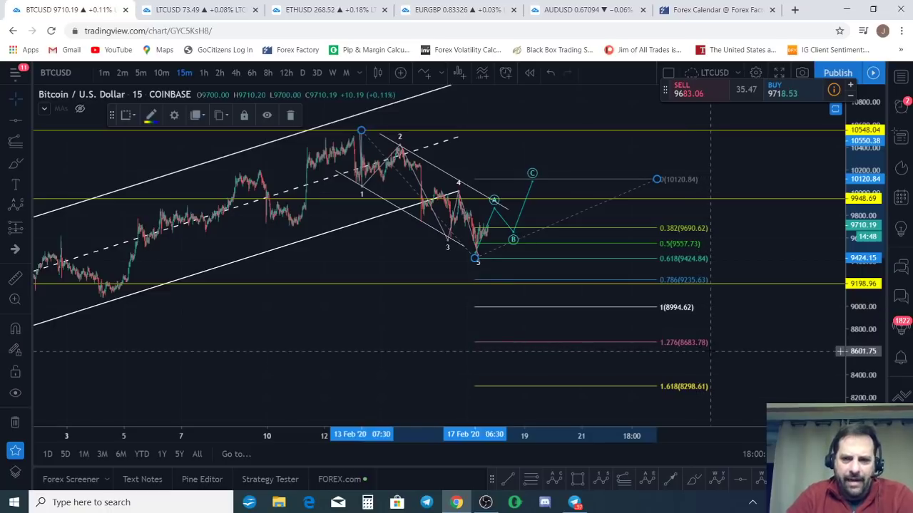
Draw an arrow from beside point C at 10105.13 down to about 8770, between the 1 and 1.276 extension levels
{"action": "left_click", "coordinate": [579, 478]}
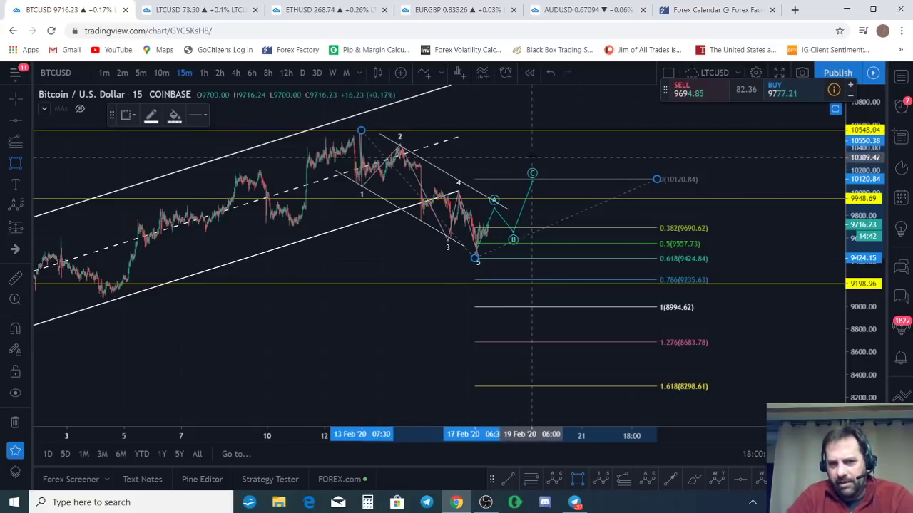
{"action": "left_click", "coordinate": [675, 482]}
{"action": "left_click", "coordinate": [540, 180]}
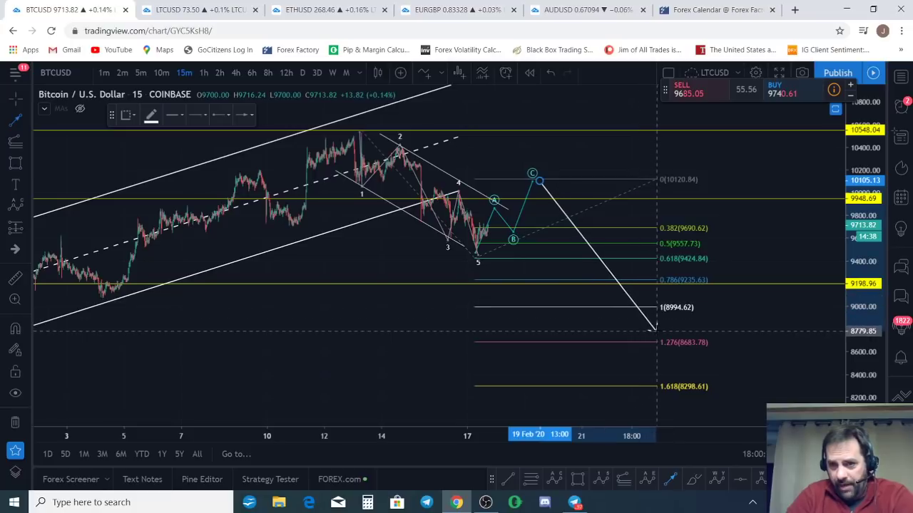
{"action": "left_click", "coordinate": [654, 330]}
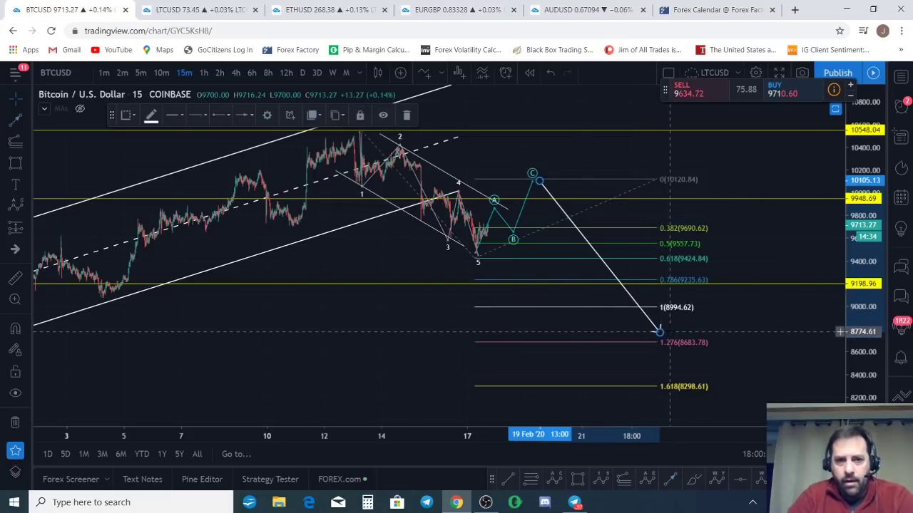
Set the BTCUSD chart to the 2-hour timeframe and bring the January price action into view
{"action": "left_click_drag", "start_coordinate": [292, 321], "coordinate": [449, 324]}
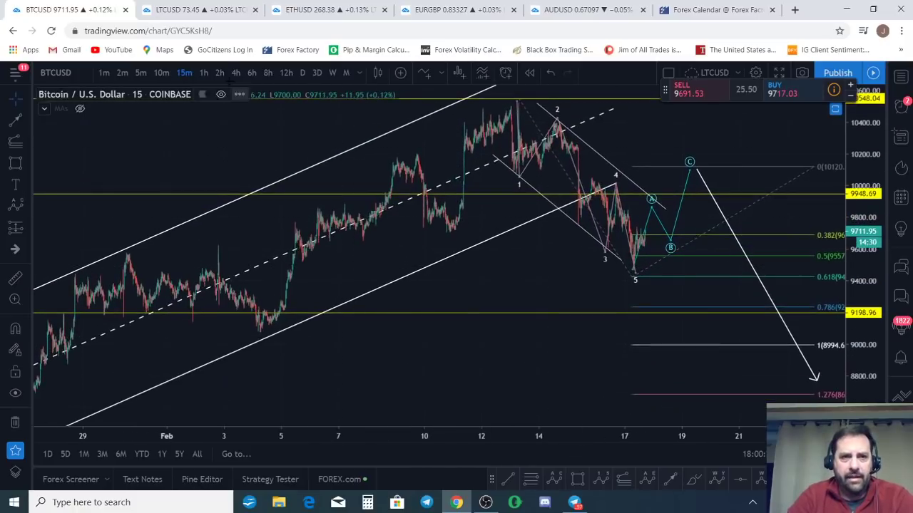
{"action": "left_click", "coordinate": [219, 72]}
{"action": "scroll", "coordinate": [627, 250], "scroll_direction": "up", "scroll_amount": 5}
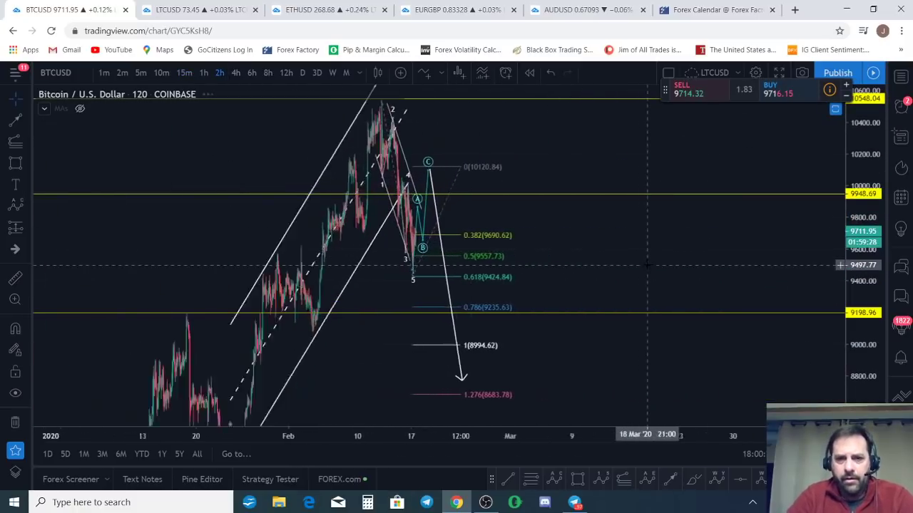
{"action": "left_click_drag", "start_coordinate": [535, 330], "coordinate": [717, 328]}
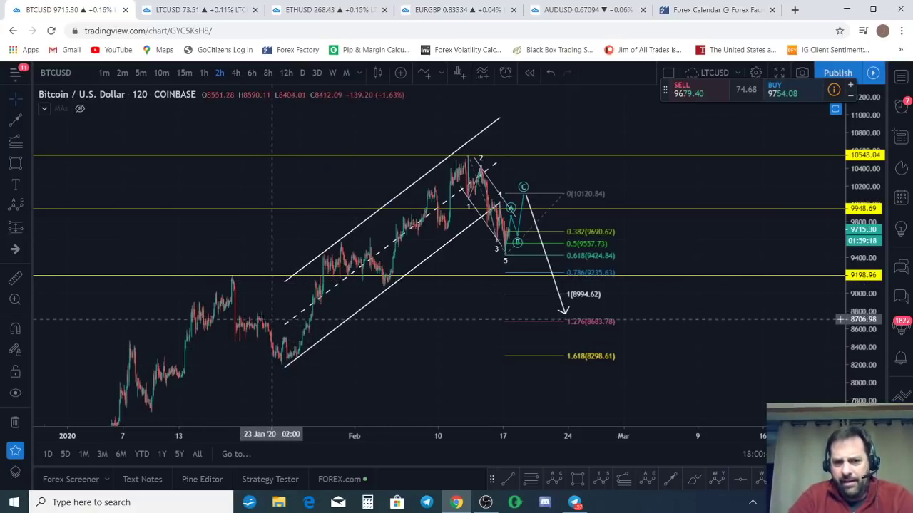
Add horizontal support lines at 8740.29 and at about 8240, near the late-January low
{"action": "left_click", "coordinate": [742, 484]}
{"action": "left_click", "coordinate": [439, 316]}
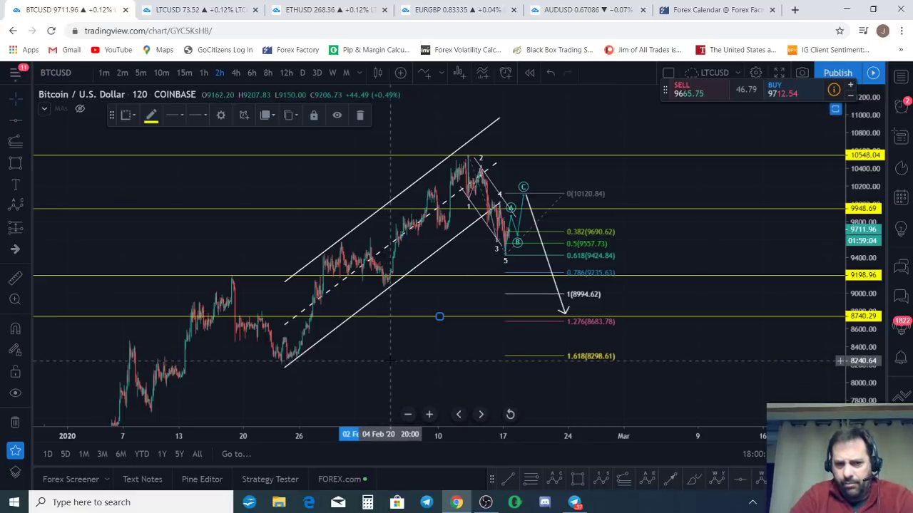
{"action": "left_click", "coordinate": [385, 399]}
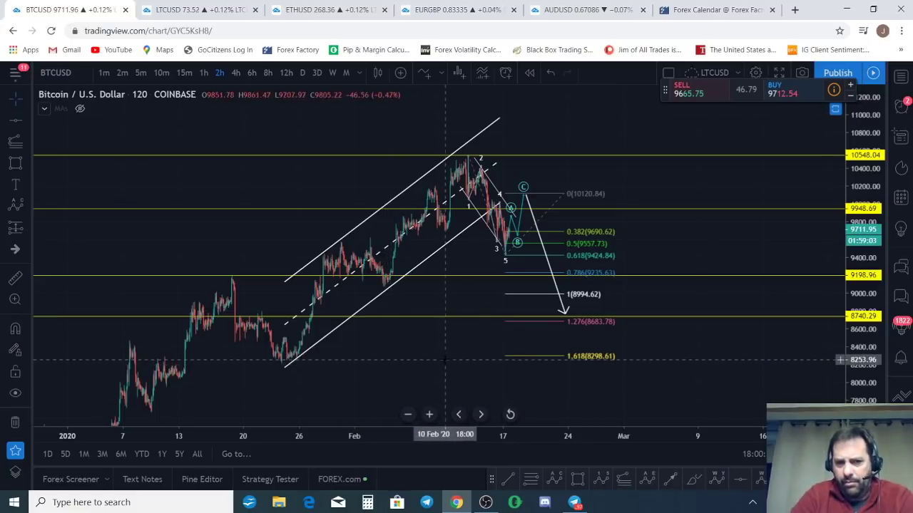
{"action": "left_click", "coordinate": [740, 478]}
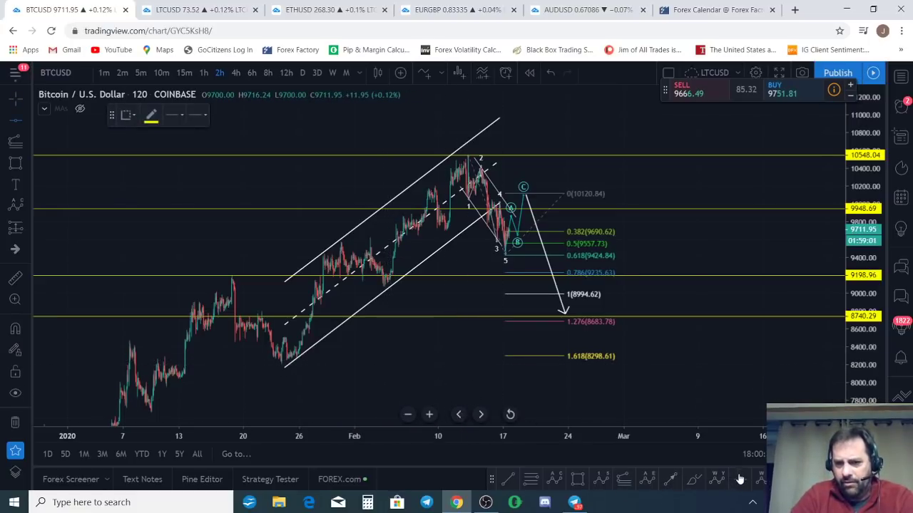
{"action": "left_click", "coordinate": [383, 362]}
{"action": "scroll", "coordinate": [558, 385], "scroll_direction": "down", "scroll_amount": 3}
{"action": "mouse_move", "coordinate": [733, 403]}
{"action": "left_mouse_down"}
{"action": "mouse_move", "coordinate": [442, 287]}
{"action": "mouse_move", "coordinate": [567, 361]}
{"action": "left_mouse_up"}
{"action": "scroll", "coordinate": [562, 377], "scroll_direction": "up", "scroll_amount": 3}
{"action": "left_click_drag", "start_coordinate": [265, 285], "coordinate": [532, 246]}
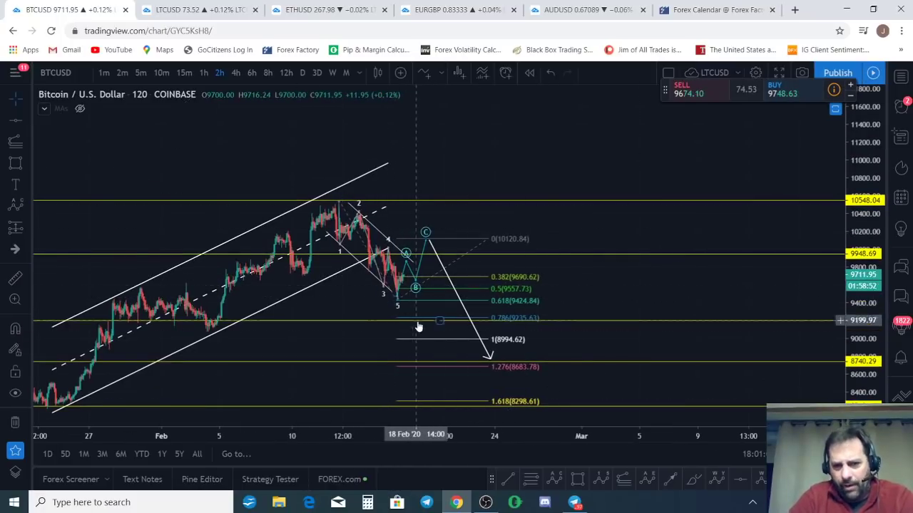
{"action": "left_click", "coordinate": [693, 479]}
{"action": "left_click", "coordinate": [403, 274]}
{"action": "left_click", "coordinate": [433, 302]}
{"action": "left_click", "coordinate": [333, 207]}
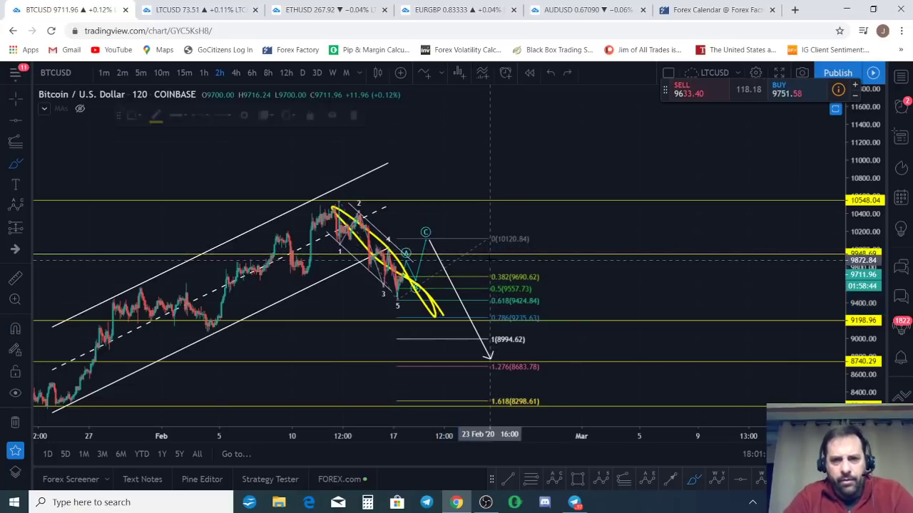
{"action": "key", "text": "ctrl+z"}
Sketch with the brush a decline from the 10548.04 line, an ABC rebound to about 10140 and a drop beyond the lowest support line
{"action": "left_click", "coordinate": [332, 200]}
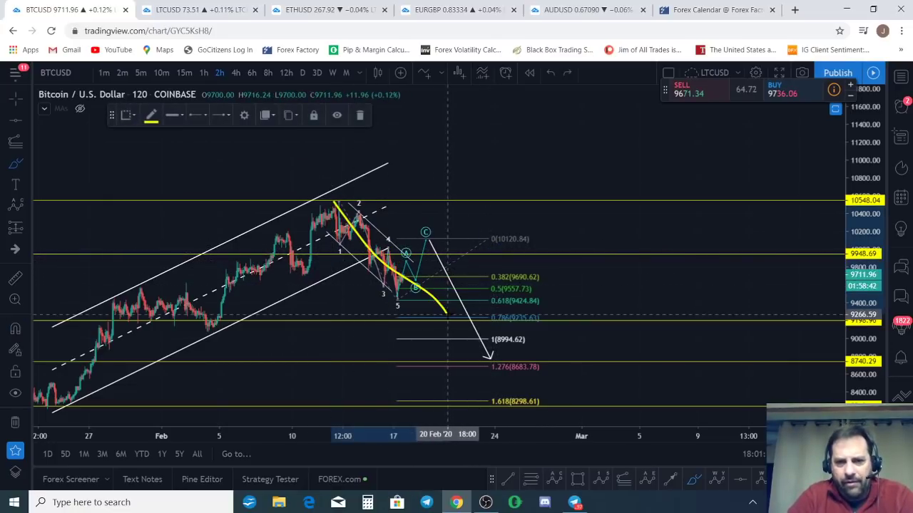
{"action": "mouse_move", "coordinate": [448, 314]}
{"action": "left_mouse_down"}
{"action": "mouse_move", "coordinate": [473, 250]}
{"action": "mouse_move", "coordinate": [500, 296]}
{"action": "left_mouse_up"}
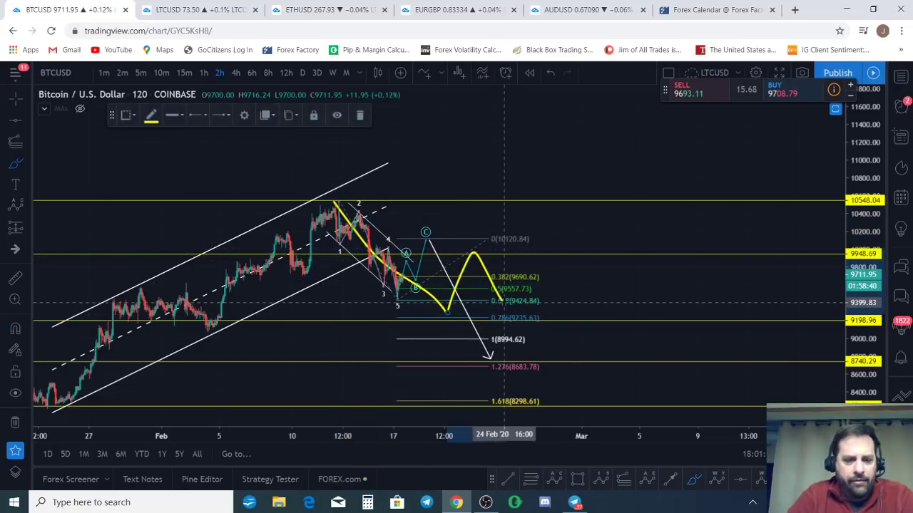
{"action": "key", "text": "ctrl+z"}
{"action": "mouse_move", "coordinate": [446, 312]}
{"action": "left_mouse_down"}
{"action": "mouse_move", "coordinate": [472, 265]}
{"action": "mouse_move", "coordinate": [518, 228]}
{"action": "mouse_move", "coordinate": [629, 362]}
{"action": "left_mouse_up"}
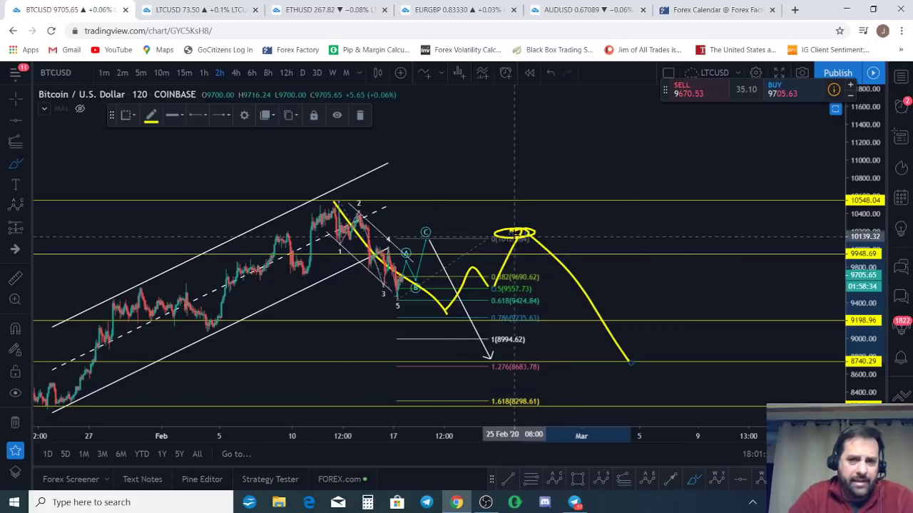
{"action": "left_click_drag", "start_coordinate": [525, 230], "coordinate": [653, 391]}
{"action": "left_click_drag", "start_coordinate": [674, 421], "coordinate": [674, 421]}
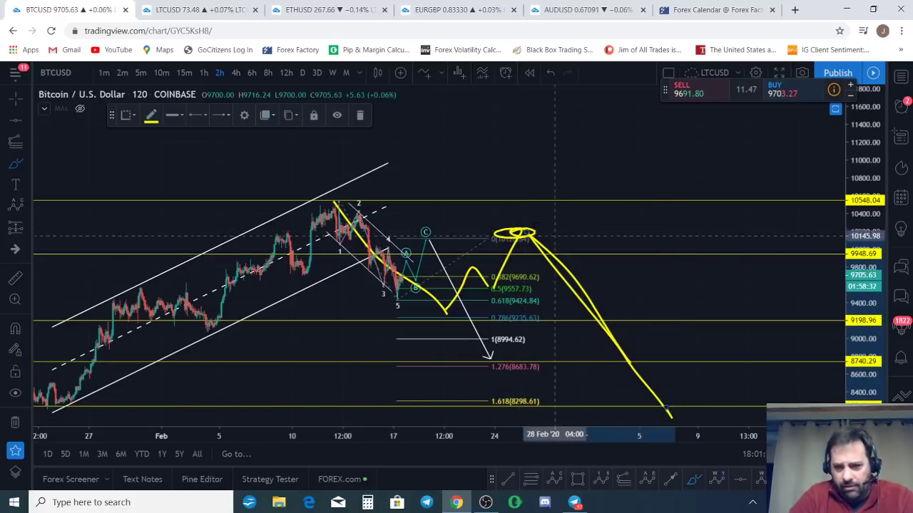
Clear the brush sketches on the BTCUSD chart, then trace the decline from the February high to point B and undo that stroke
{"action": "key", "text": "ctrl+z"}
{"action": "key", "text": "ctrl+z"}
{"action": "key", "text": "ctrl+z"}
{"action": "key", "text": "ctrl+z"}
{"action": "key", "text": "ctrl+z"}
{"action": "key", "text": "ctrl+z"}
{"action": "key", "text": "ctrl+z"}
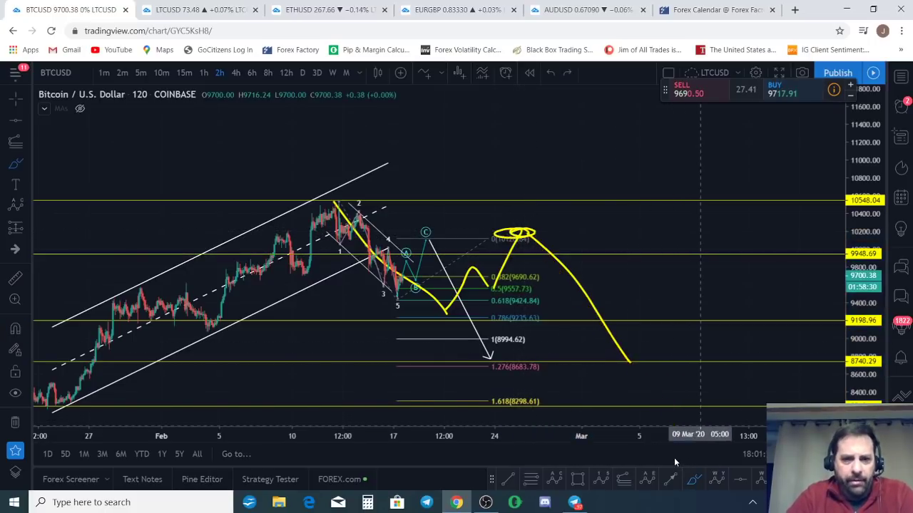
{"action": "left_click_drag", "start_coordinate": [339, 201], "coordinate": [415, 290]}
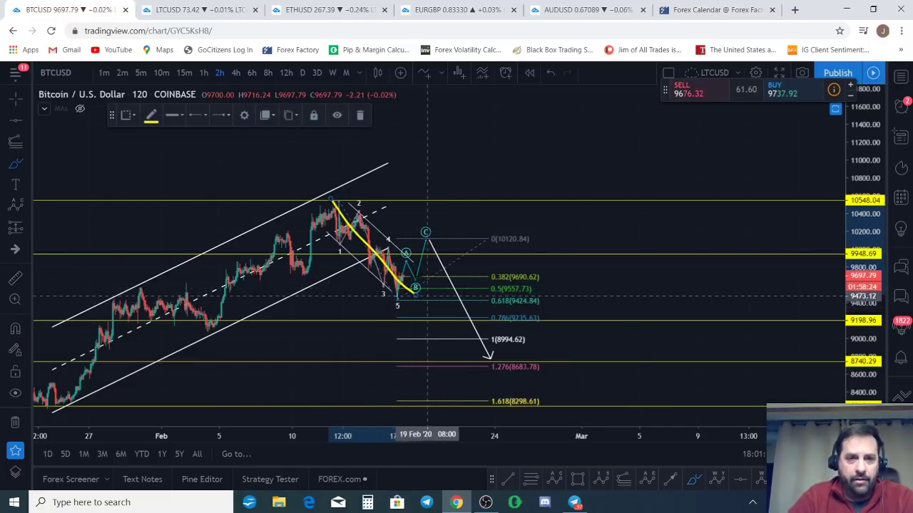
{"action": "key", "text": "ctrl+z"}
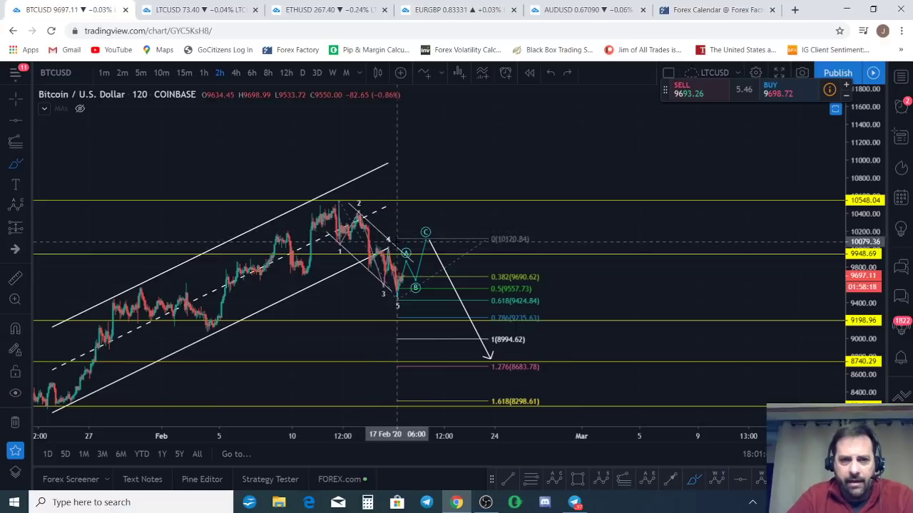
Sketch an upward arrow from the wave 5 low and an alternative rebound and fall below the lowest support, then undo all strokes
{"action": "mouse_move", "coordinate": [400, 287]}
{"action": "left_mouse_down"}
{"action": "mouse_move", "coordinate": [408, 286]}
{"action": "mouse_move", "coordinate": [443, 136]}
{"action": "mouse_move", "coordinate": [464, 172]}
{"action": "left_mouse_up"}
{"action": "left_click_drag", "start_coordinate": [340, 206], "coordinate": [412, 291]}
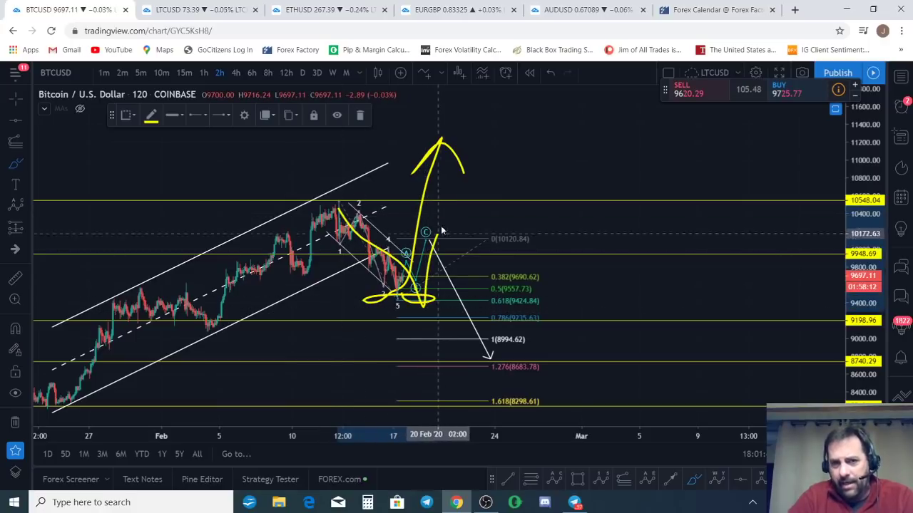
{"action": "left_click_drag", "start_coordinate": [449, 219], "coordinate": [603, 419]}
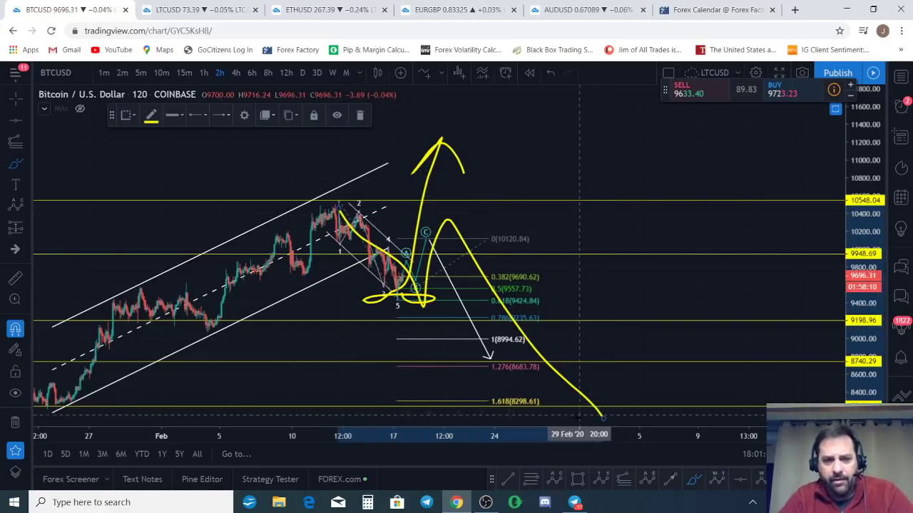
{"action": "key", "text": "ctrl+z"}
{"action": "key", "text": "ctrl+z"}
{"action": "key", "text": "ctrl+z"}
{"action": "key", "text": "ctrl+z"}
{"action": "key", "text": "ctrl+z"}
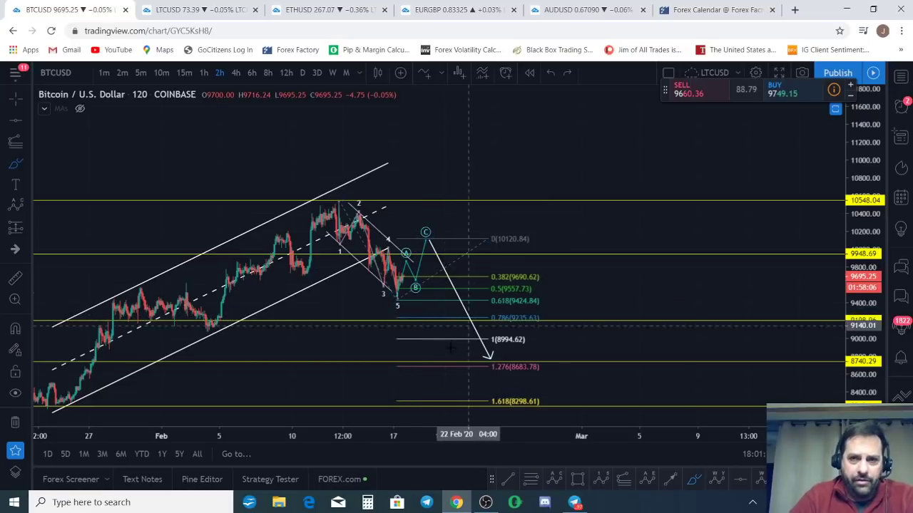
On the ETHUSD chart, draw an Elliott impulse wave from 290.31 through 275.82, 287.37, 236.22 and 271.75 to a projected low of about 222
{"action": "left_click", "coordinate": [324, 9]}
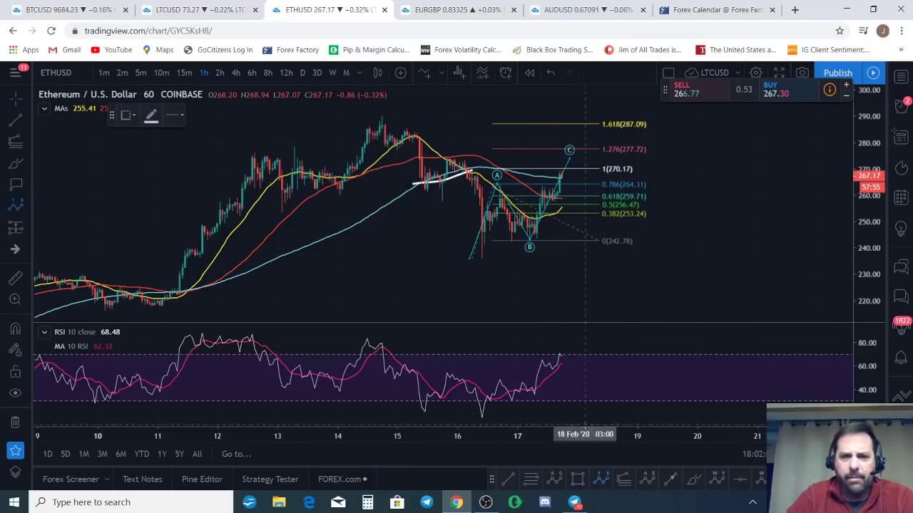
{"action": "left_click", "coordinate": [378, 116]}
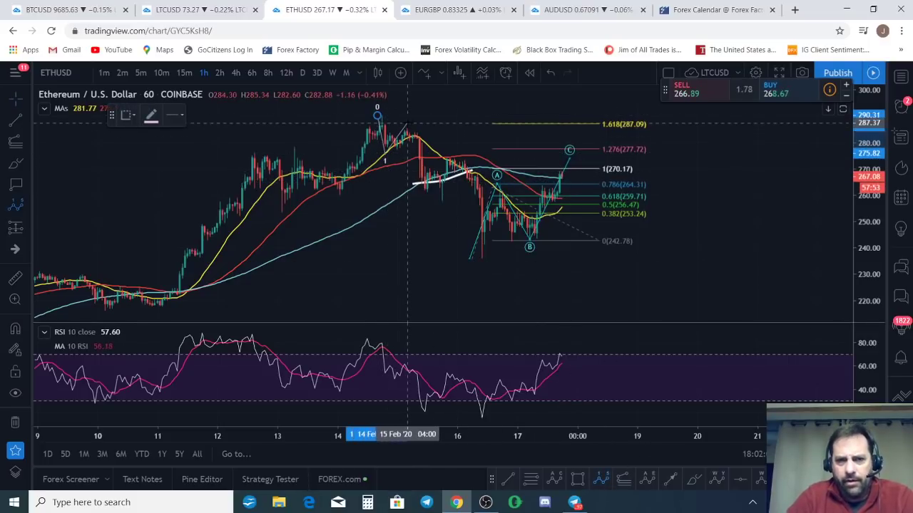
{"action": "left_click", "coordinate": [408, 126]}
{"action": "left_click", "coordinate": [474, 258]}
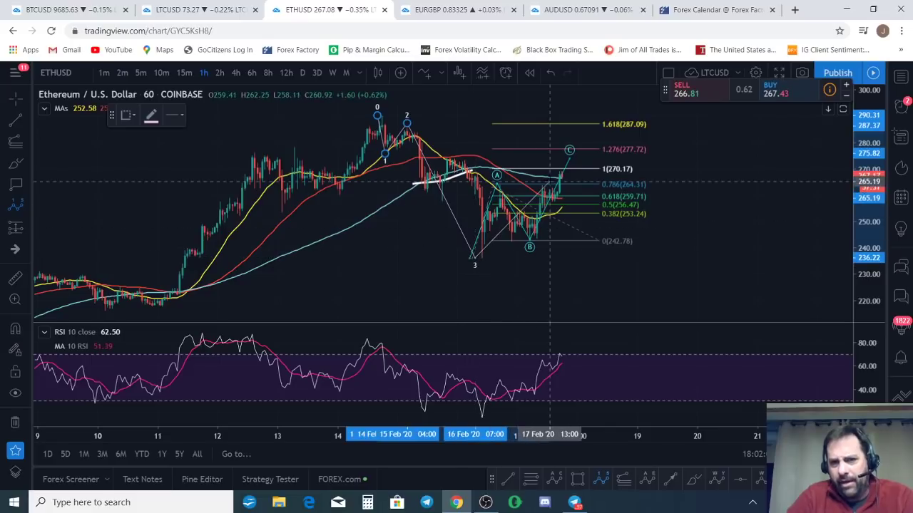
{"action": "left_click", "coordinate": [565, 168]}
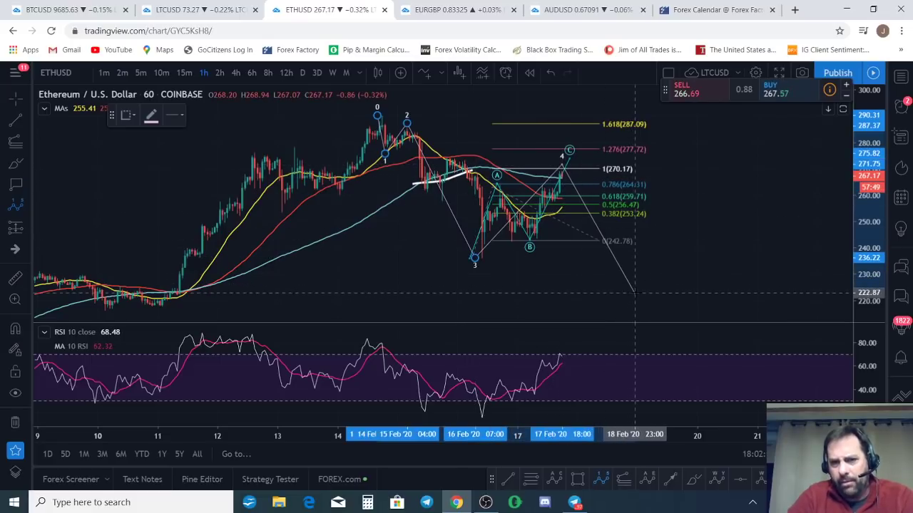
{"action": "left_click", "coordinate": [634, 293]}
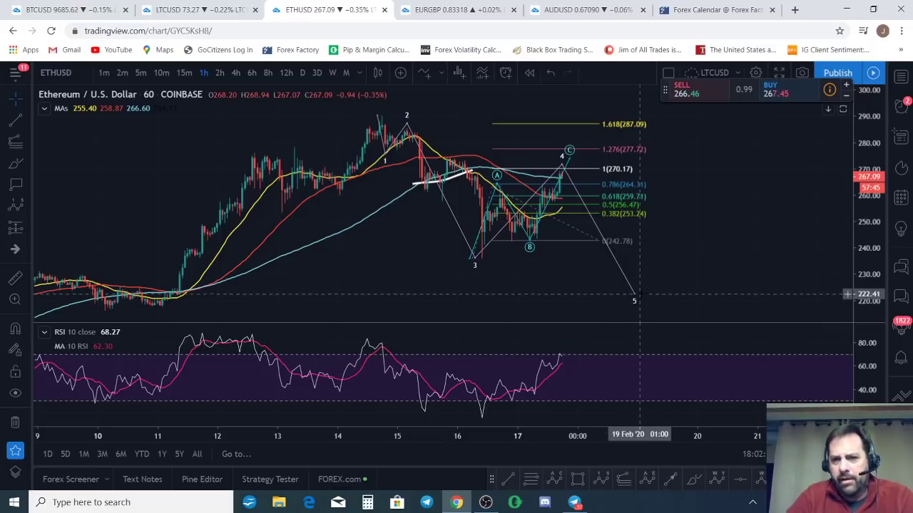
{"action": "left_click", "coordinate": [16, 143]}
{"action": "left_click", "coordinate": [375, 116]}
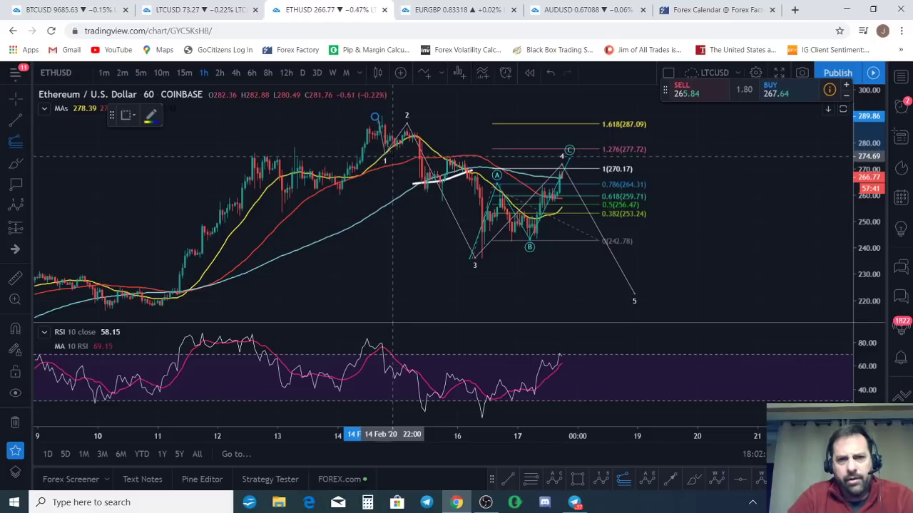
{"action": "left_click", "coordinate": [385, 154]}
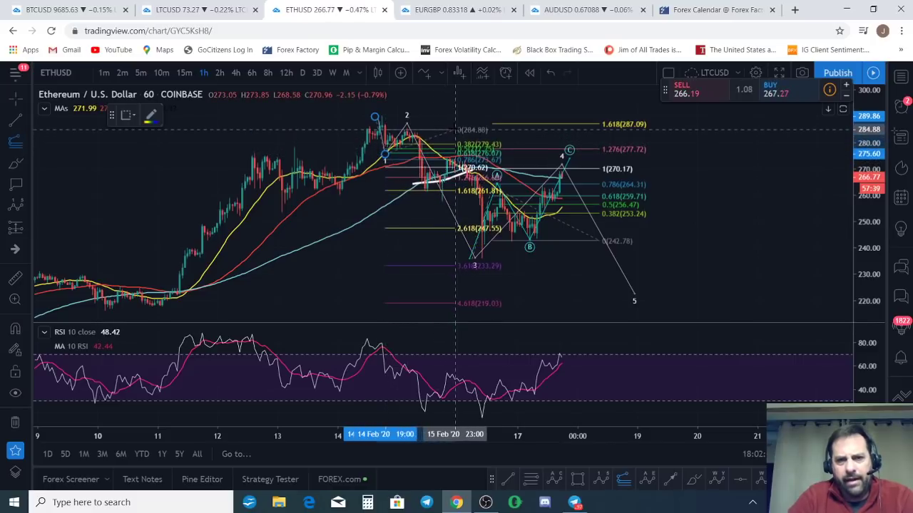
{"action": "key", "text": "Escape"}
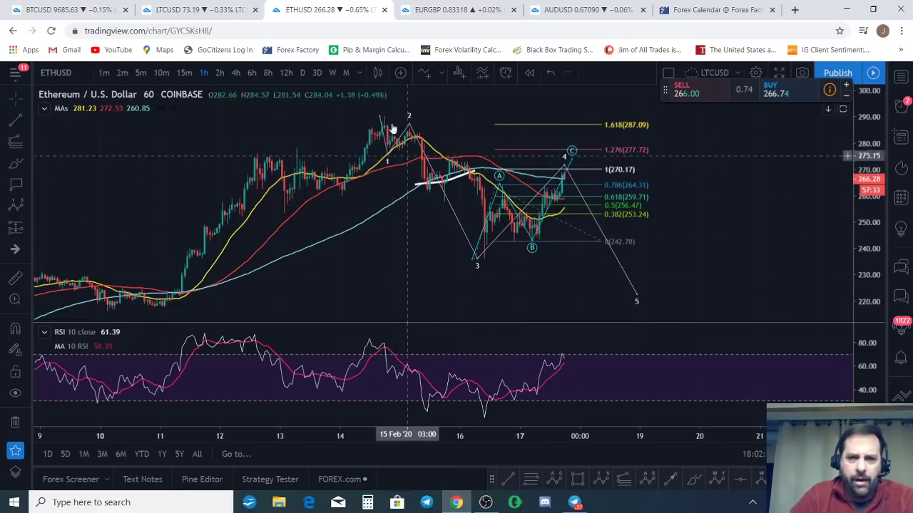
{"action": "left_click", "coordinate": [476, 263]}
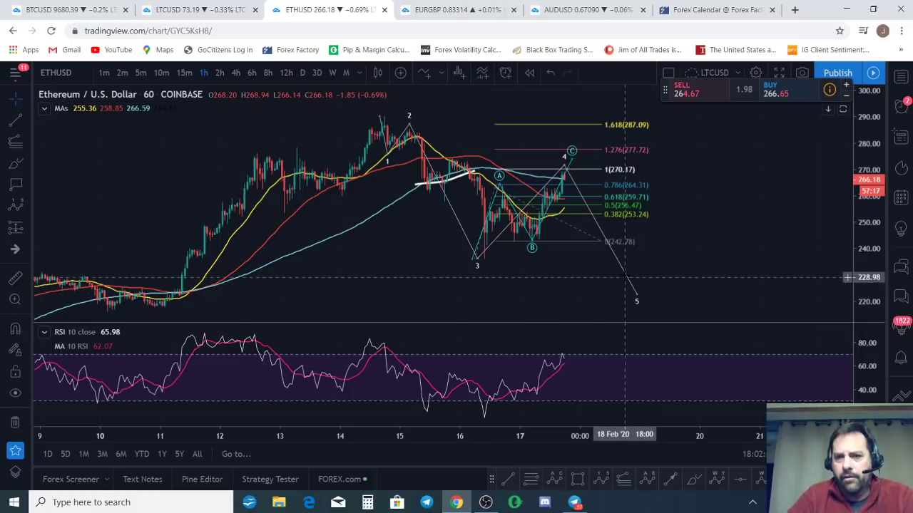
Switch to the LTCUSD chart and delete the ABC correction pattern
{"action": "left_click", "coordinate": [193, 9]}
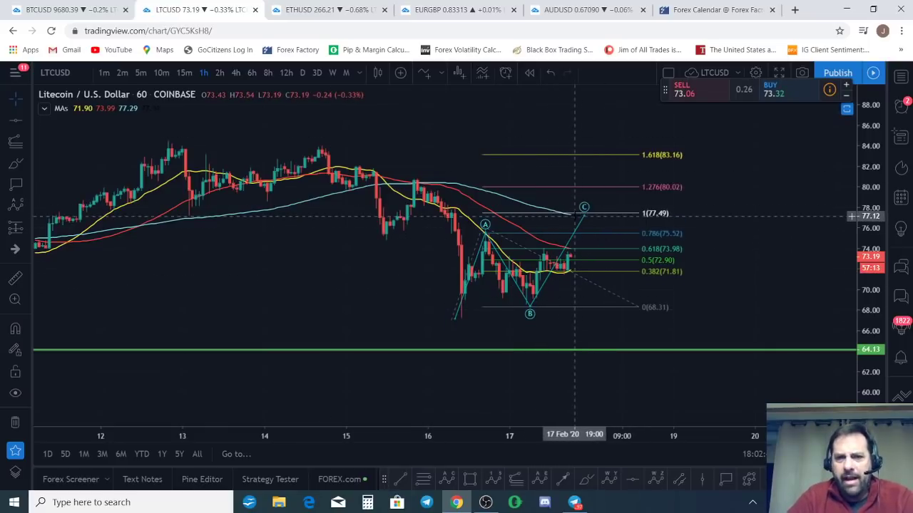
{"action": "left_click_drag", "start_coordinate": [585, 220], "coordinate": [577, 221]}
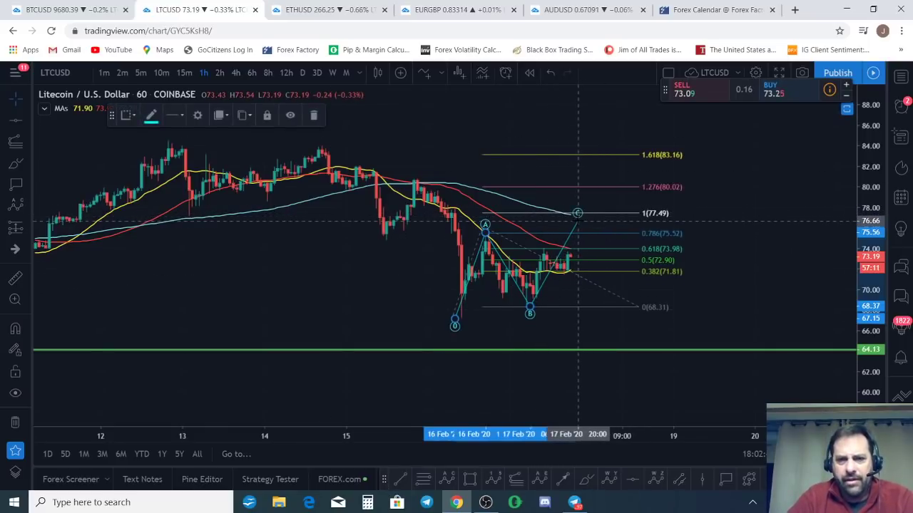
{"action": "key", "text": "Delete"}
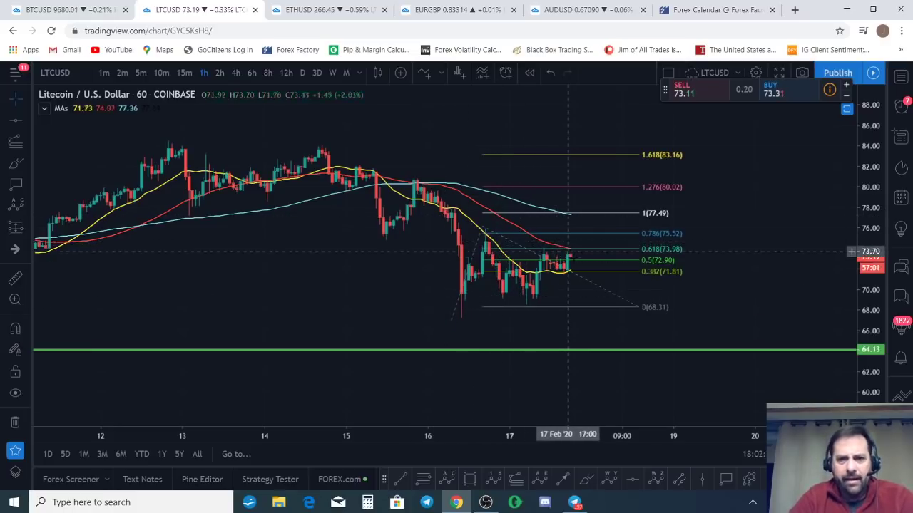
Try a Fibonacci extension on LTCUSD from the 84.54 high to the 77.18 low, projected from 83.96, and remove it
{"action": "scroll", "coordinate": [608, 321], "scroll_direction": "down", "scroll_amount": 1}
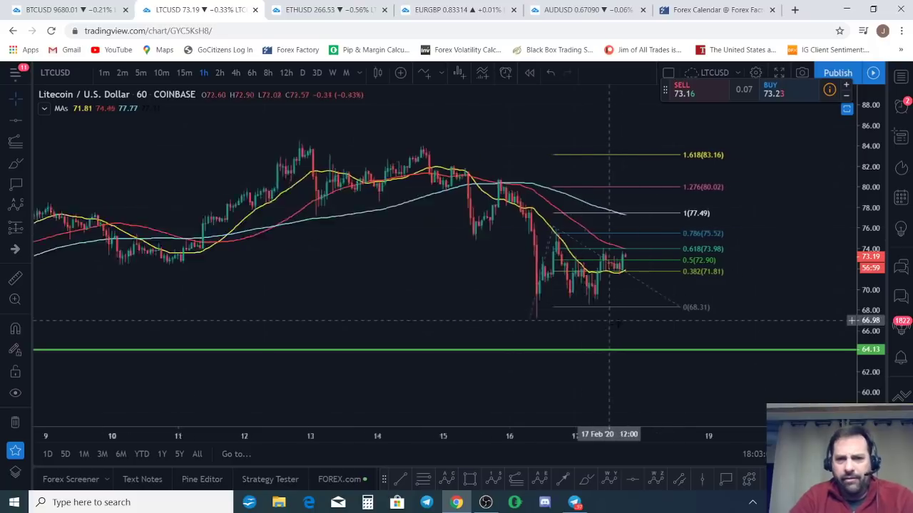
{"action": "scroll", "coordinate": [445, 284], "scroll_direction": "down", "scroll_amount": 2}
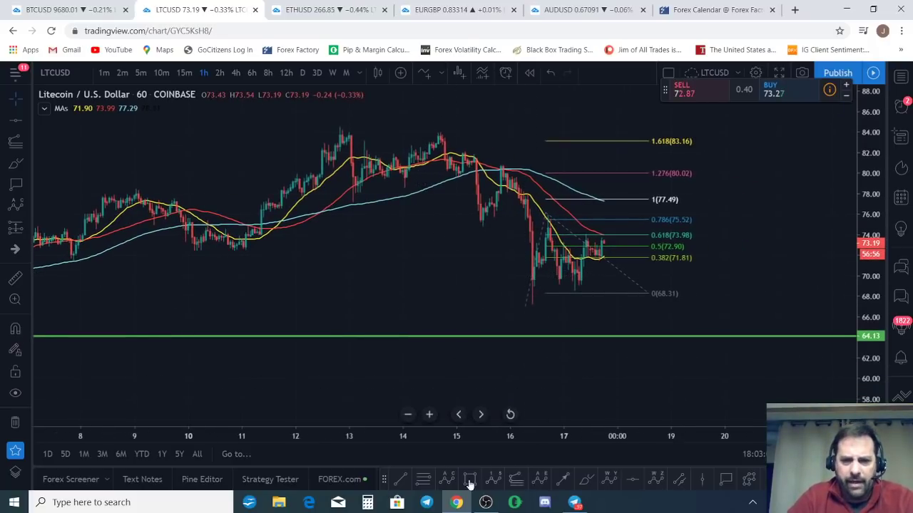
{"action": "left_click", "coordinate": [516, 479]}
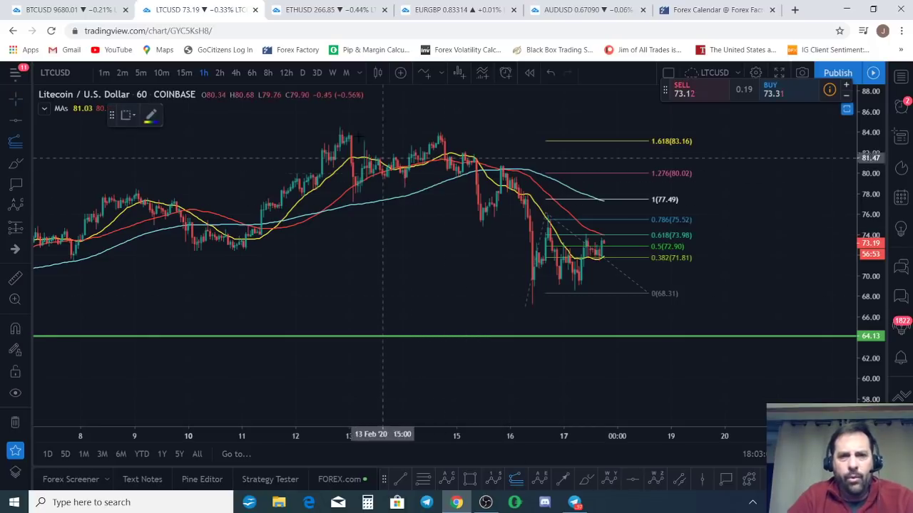
{"action": "left_click", "coordinate": [354, 203]}
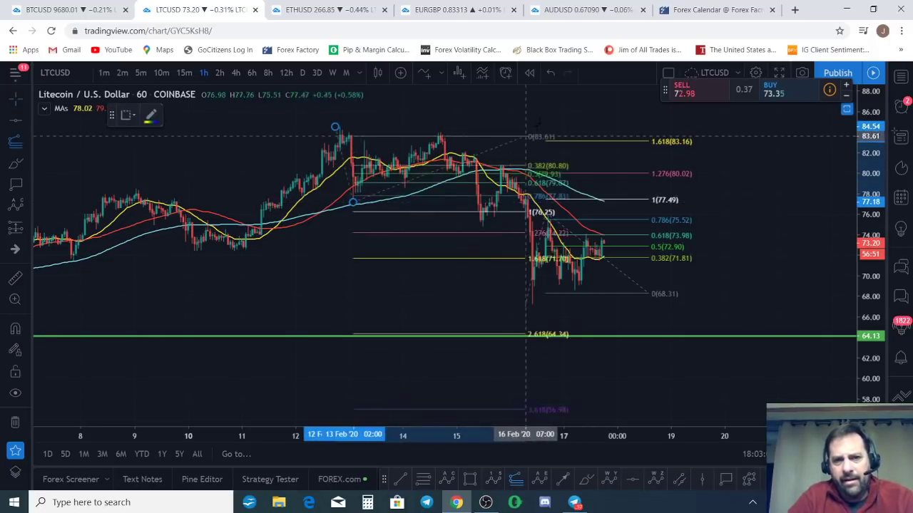
{"action": "left_click", "coordinate": [542, 132]}
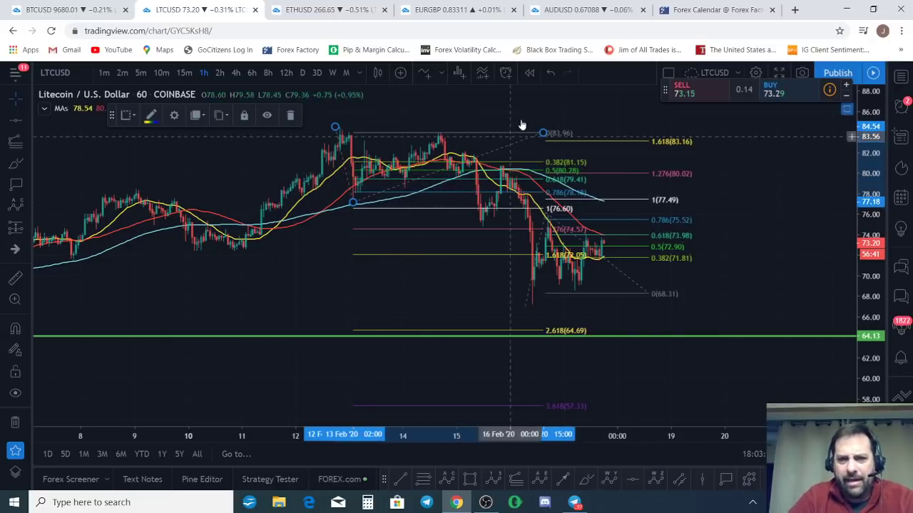
{"action": "key", "text": "Escape"}
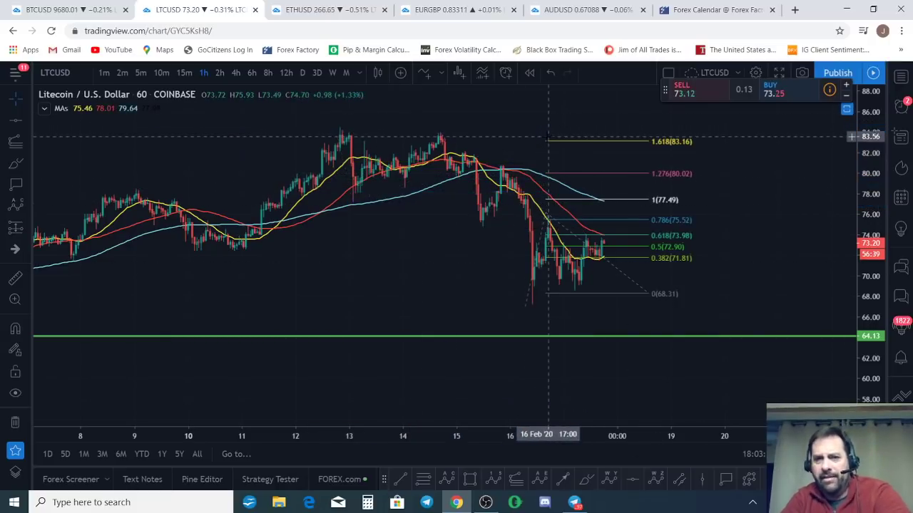
Delete the existing Fibonacci extension projected from 68.31 on the LTCUSD chart
{"action": "left_click_drag", "start_coordinate": [534, 255], "coordinate": [378, 264]}
{"action": "scroll", "coordinate": [725, 228], "scroll_direction": "down", "scroll_amount": 3}
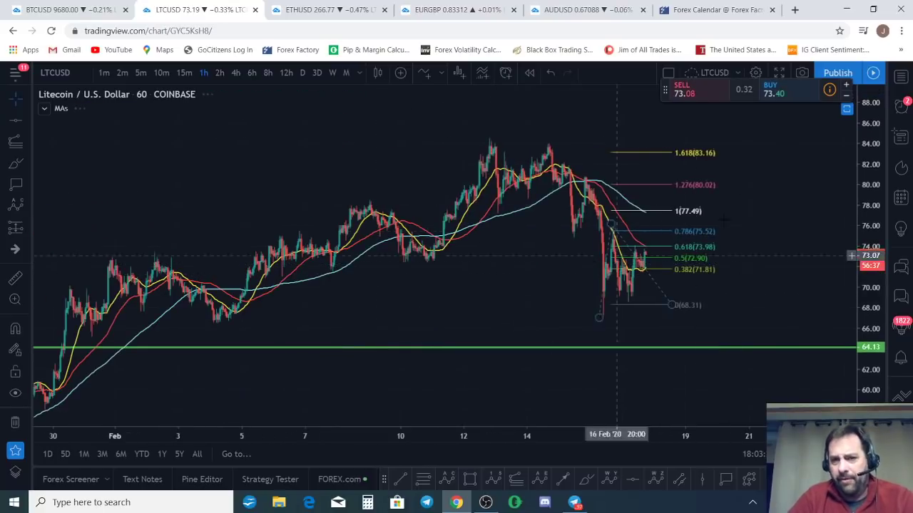
{"action": "left_click_drag", "start_coordinate": [733, 189], "coordinate": [587, 214]}
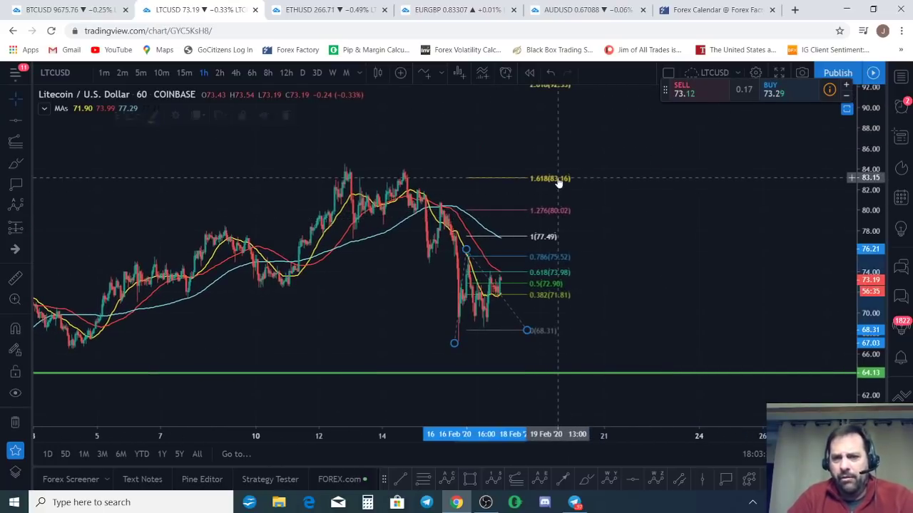
{"action": "key", "text": "Delete"}
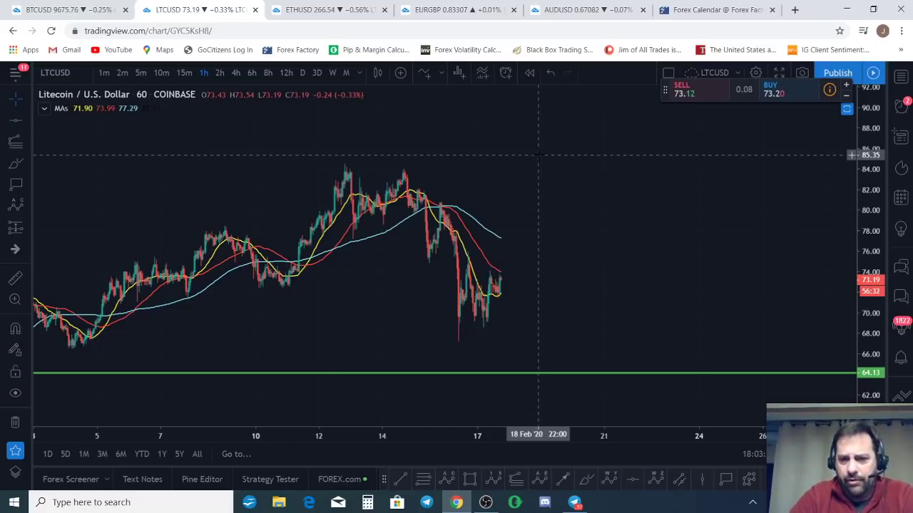
Sketch Litecoin's decline with the brush from the mid-February high past the 64.13 support line, including a small rebound, and undo the strokes
{"action": "left_click", "coordinate": [585, 479]}
{"action": "mouse_move", "coordinate": [343, 180]}
{"action": "left_mouse_down"}
{"action": "mouse_move", "coordinate": [360, 220]}
{"action": "mouse_move", "coordinate": [401, 173]}
{"action": "mouse_move", "coordinate": [430, 250]}
{"action": "mouse_move", "coordinate": [452, 211]}
{"action": "mouse_move", "coordinate": [403, 171]}
{"action": "mouse_move", "coordinate": [507, 372]}
{"action": "mouse_move", "coordinate": [526, 390]}
{"action": "mouse_move", "coordinate": [566, 336]}
{"action": "mouse_move", "coordinate": [590, 408]}
{"action": "left_mouse_up"}
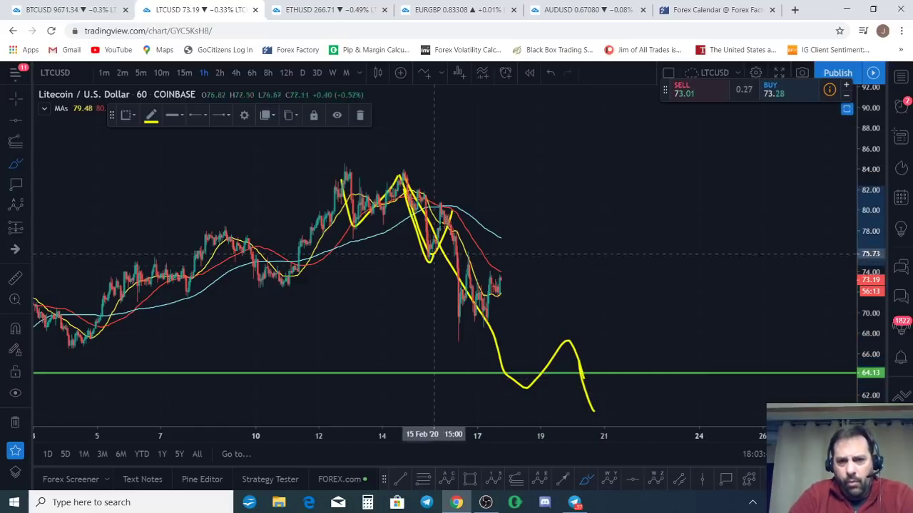
{"action": "mouse_move", "coordinate": [491, 362]}
{"action": "left_mouse_down"}
{"action": "mouse_move", "coordinate": [512, 318]}
{"action": "mouse_move", "coordinate": [545, 372]}
{"action": "left_mouse_up"}
{"action": "key", "text": "ctrl+z"}
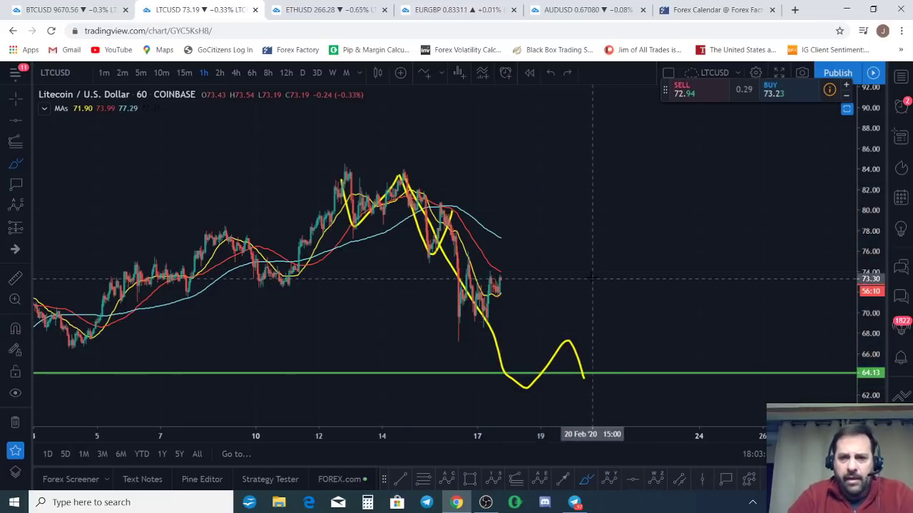
{"action": "key", "text": "ctrl+z"}
{"action": "key", "text": "ctrl+z"}
{"action": "key", "text": "ctrl+z"}
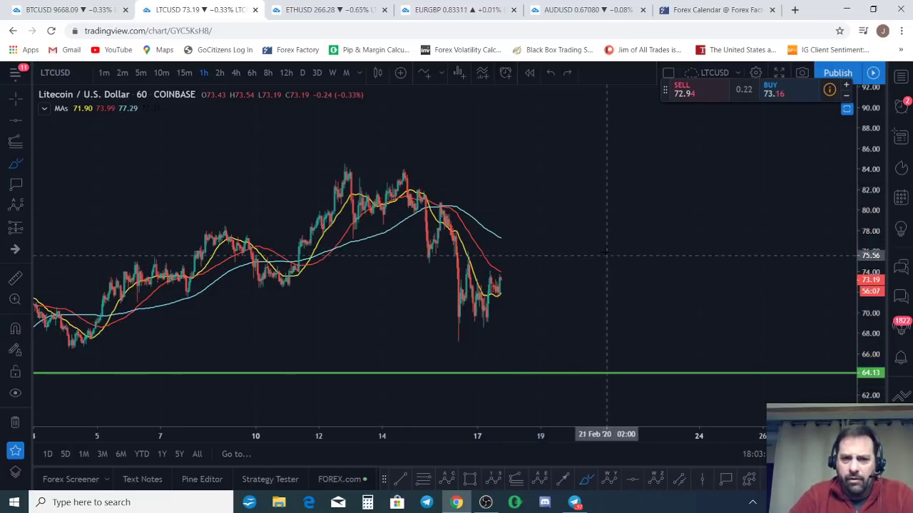
Sketch Litecoin's stepped decline from the mid-February high to about 66 with the brush, then clear the strokes and the restored Fibonacci extension
{"action": "mouse_move", "coordinate": [338, 172]}
{"action": "left_mouse_down"}
{"action": "mouse_move", "coordinate": [360, 235]}
{"action": "mouse_move", "coordinate": [406, 178]}
{"action": "mouse_move", "coordinate": [433, 267]}
{"action": "mouse_move", "coordinate": [447, 199]}
{"action": "mouse_move", "coordinate": [461, 314]}
{"action": "mouse_move", "coordinate": [468, 257]}
{"action": "mouse_move", "coordinate": [510, 350]}
{"action": "left_mouse_up"}
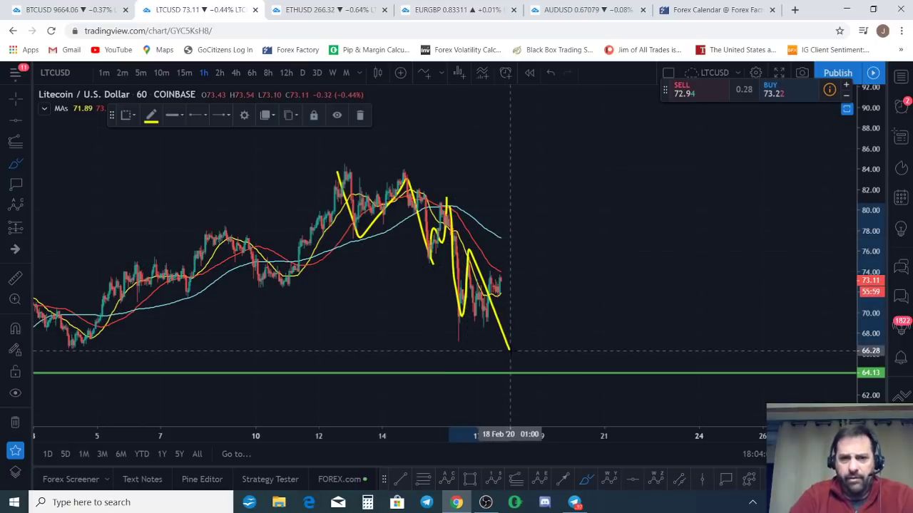
{"action": "mouse_move", "coordinate": [347, 169]}
{"action": "left_mouse_down"}
{"action": "mouse_move", "coordinate": [376, 201]}
{"action": "mouse_move", "coordinate": [438, 228]}
{"action": "mouse_move", "coordinate": [508, 349]}
{"action": "left_mouse_up"}
{"action": "key", "text": "ctrl+z"}
{"action": "key", "text": "ctrl+z"}
{"action": "key", "text": "ctrl+z"}
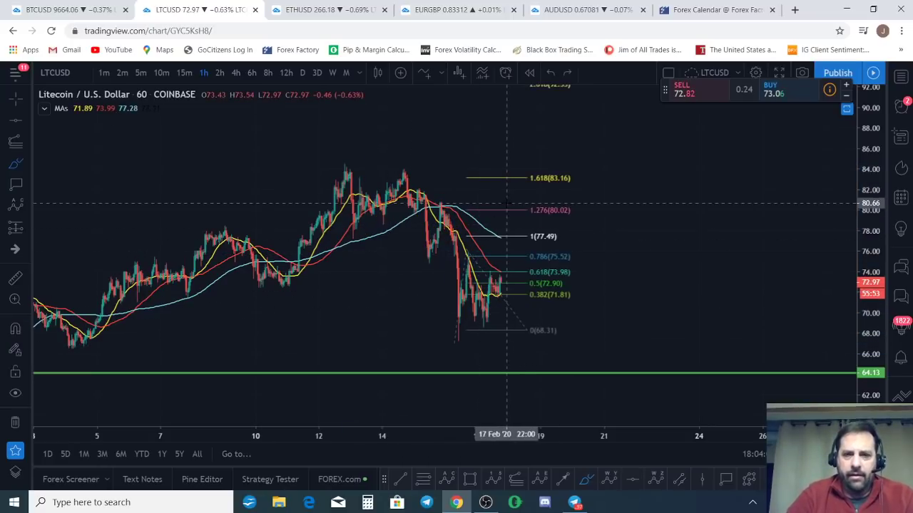
{"action": "left_click", "coordinate": [553, 213]}
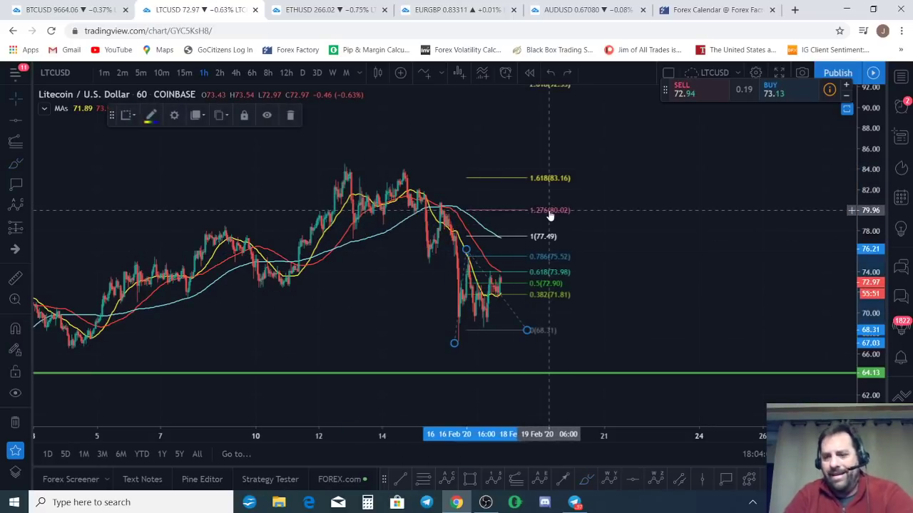
{"action": "key", "text": "Delete"}
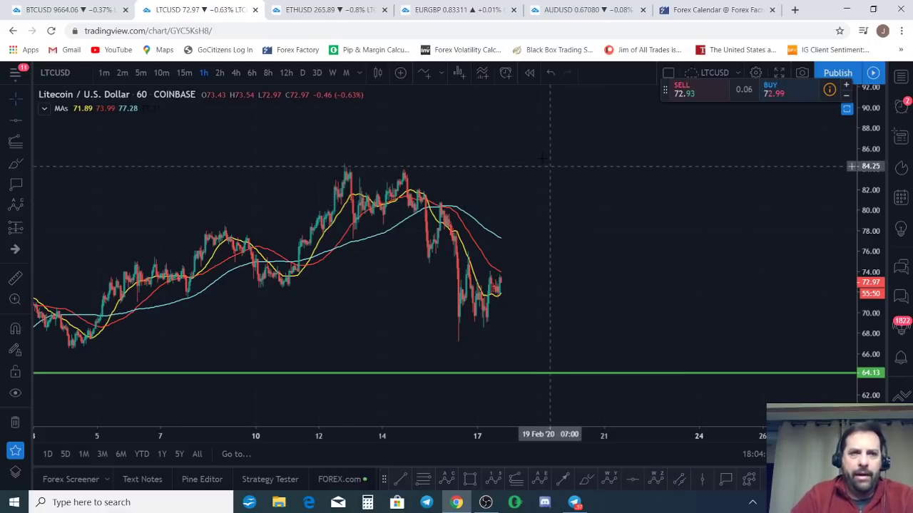
Switch to the BTCUSD chart, remove the stray brush stroke, and set the chart interval to 1 hour
{"action": "left_click", "coordinate": [68, 9]}
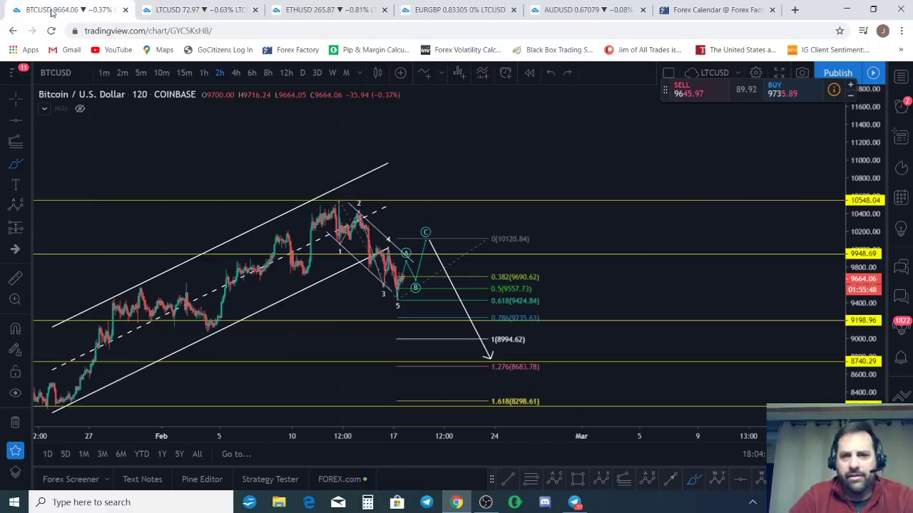
{"action": "scroll", "coordinate": [597, 179], "scroll_direction": "up", "scroll_amount": 3}
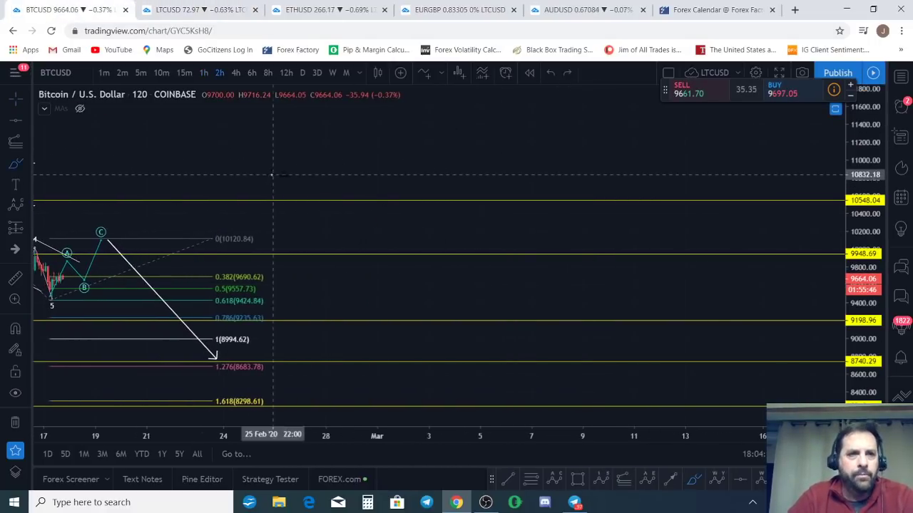
{"action": "left_click_drag", "start_coordinate": [273, 176], "coordinate": [591, 184]}
{"action": "key", "text": "ctrl+z"}
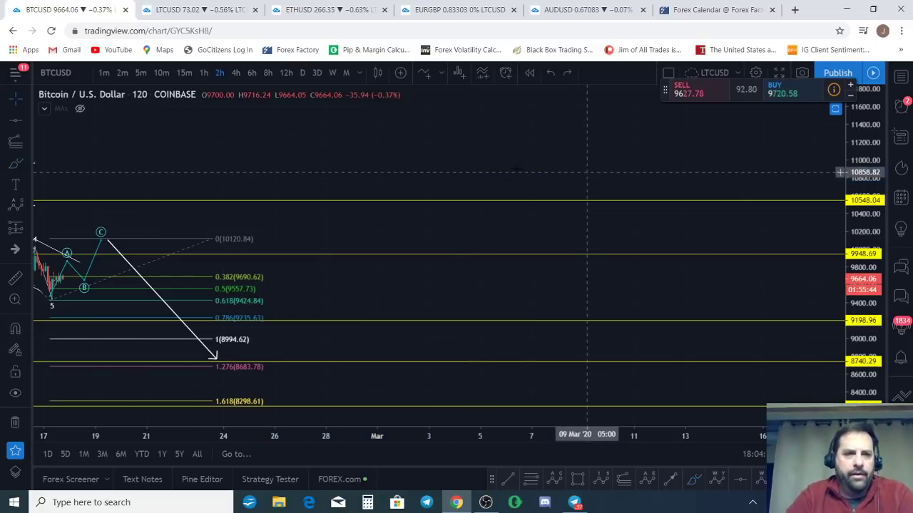
{"action": "left_click_drag", "start_coordinate": [275, 178], "coordinate": [507, 178]}
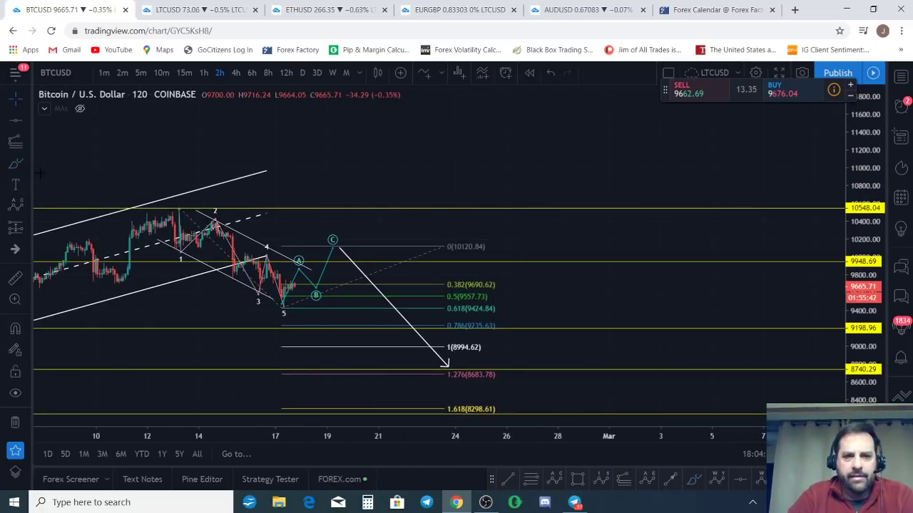
{"action": "left_click", "coordinate": [202, 73]}
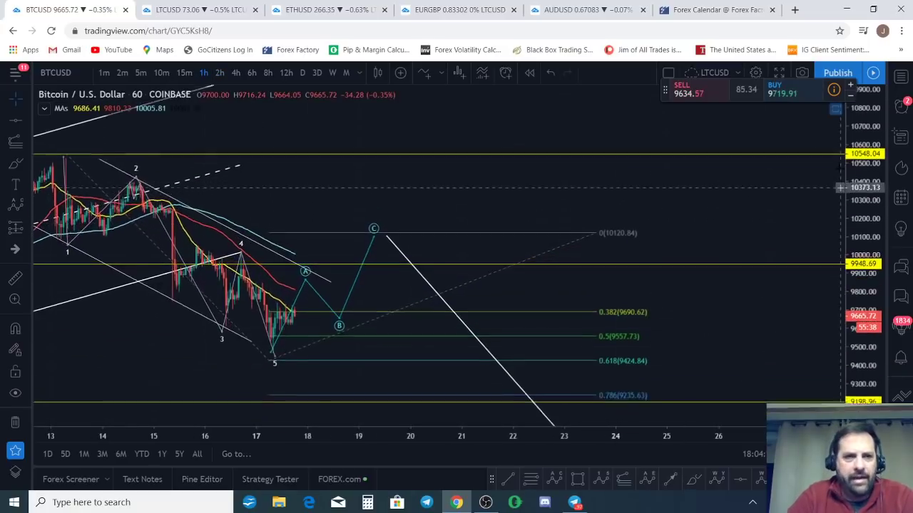
Examine Bitcoin's rebound from the 17 February low against the projected ABC correction and the moving averages
{"action": "scroll", "coordinate": [820, 171], "scroll_direction": "up", "scroll_amount": 5}
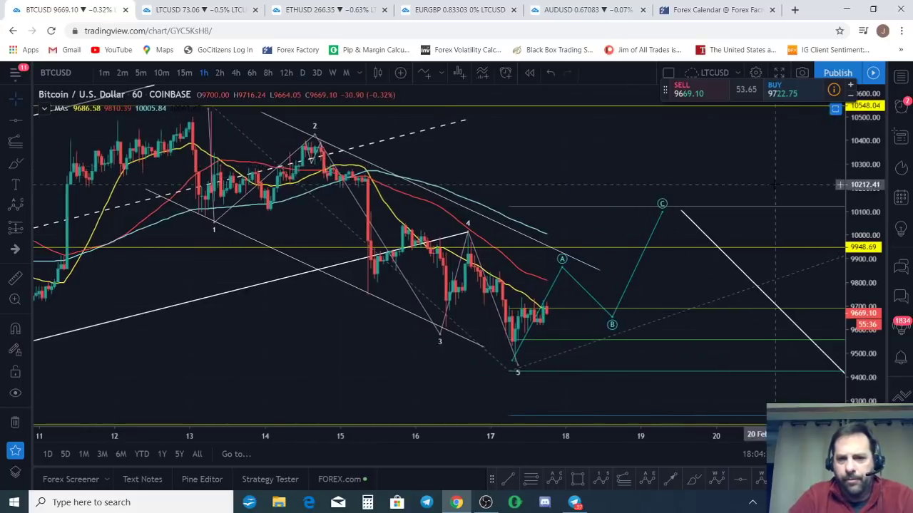
{"action": "scroll", "coordinate": [782, 181], "scroll_direction": "up", "scroll_amount": 3}
{"action": "left_click_drag", "start_coordinate": [869, 345], "coordinate": [869, 313]}
{"action": "left_click_drag", "start_coordinate": [521, 274], "coordinate": [644, 204]}
{"action": "scroll", "coordinate": [527, 271], "scroll_direction": "up", "scroll_amount": 2}
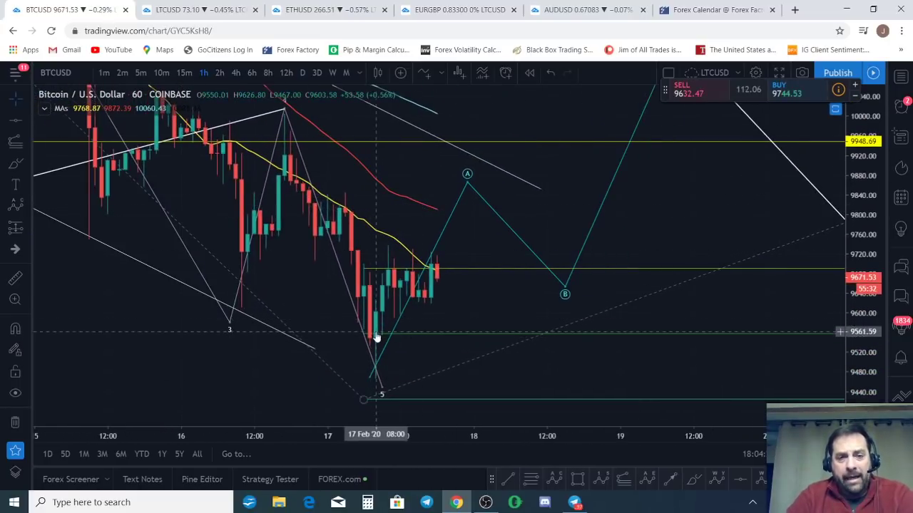
{"action": "left_click_drag", "start_coordinate": [375, 223], "coordinate": [572, 286]}
{"action": "left_click_drag", "start_coordinate": [841, 173], "coordinate": [845, 183]}
{"action": "scroll", "coordinate": [858, 183], "scroll_direction": "up", "scroll_amount": 3}
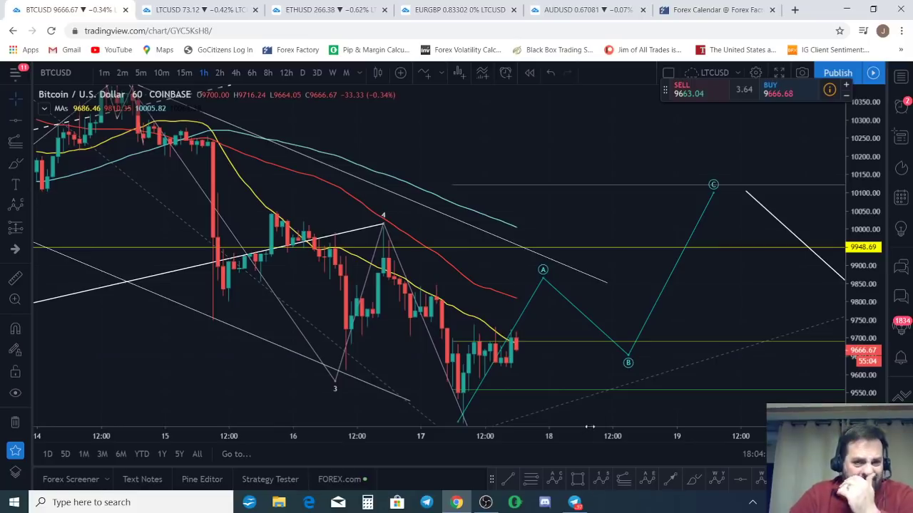
Delete the ABC correction pattern and the five-point Elliott impulse wave from the Bitcoin chart
{"action": "left_click", "coordinate": [544, 279]}
{"action": "key", "text": "Delete"}
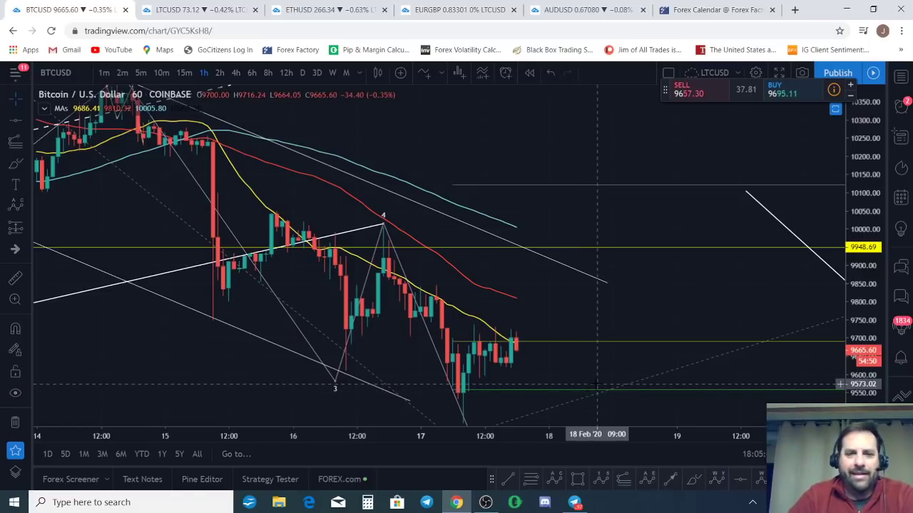
{"action": "scroll", "coordinate": [542, 299], "scroll_direction": "down", "scroll_amount": 3}
{"action": "left_click_drag", "start_coordinate": [877, 208], "coordinate": [882, 242]}
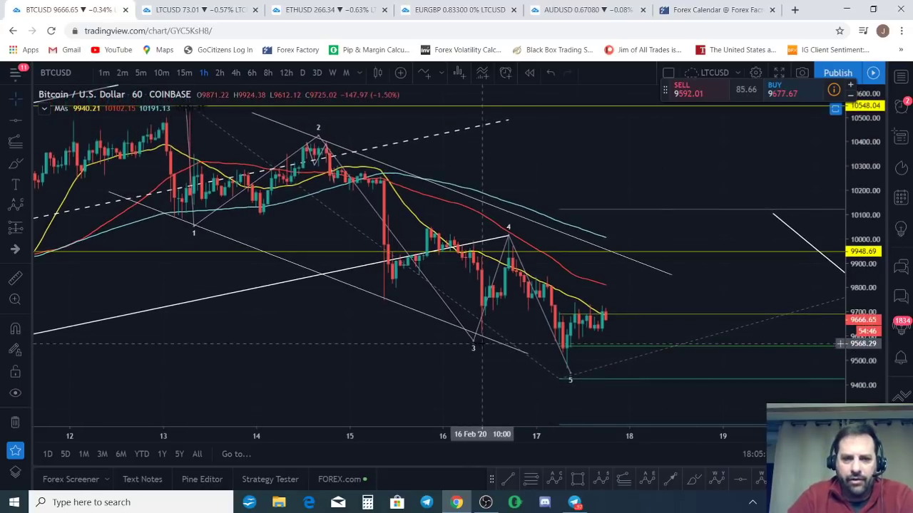
{"action": "left_click", "coordinate": [476, 345]}
{"action": "key", "text": "Delete"}
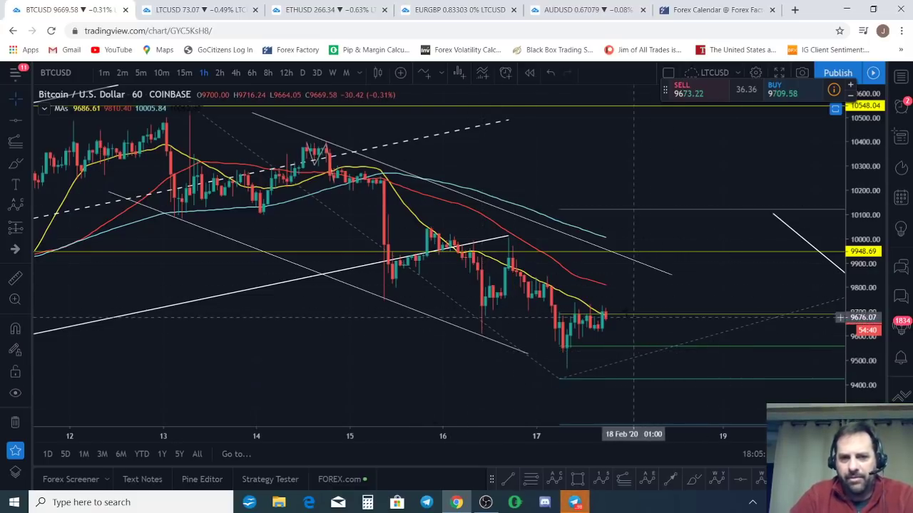
Circle Bitcoin's decline from 15 to 17 February with the brush, sketch a further drop from the latest candles, and undo both strokes
{"action": "left_click", "coordinate": [691, 484]}
{"action": "mouse_move", "coordinate": [429, 160]}
{"action": "left_mouse_down"}
{"action": "mouse_move", "coordinate": [341, 213]}
{"action": "mouse_move", "coordinate": [616, 380]}
{"action": "left_mouse_up"}
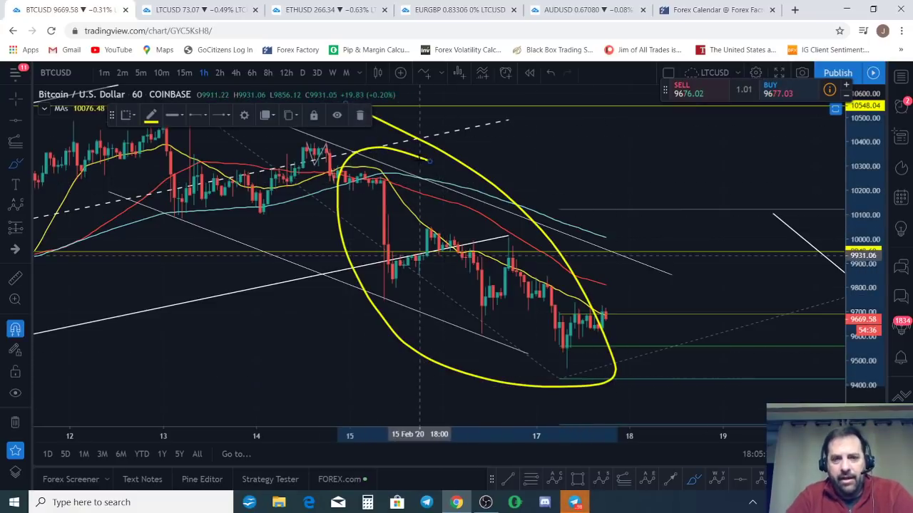
{"action": "key", "text": "ctrl+z"}
{"action": "left_click_drag", "start_coordinate": [605, 306], "coordinate": [631, 411]}
{"action": "key", "text": "ctrl+z"}
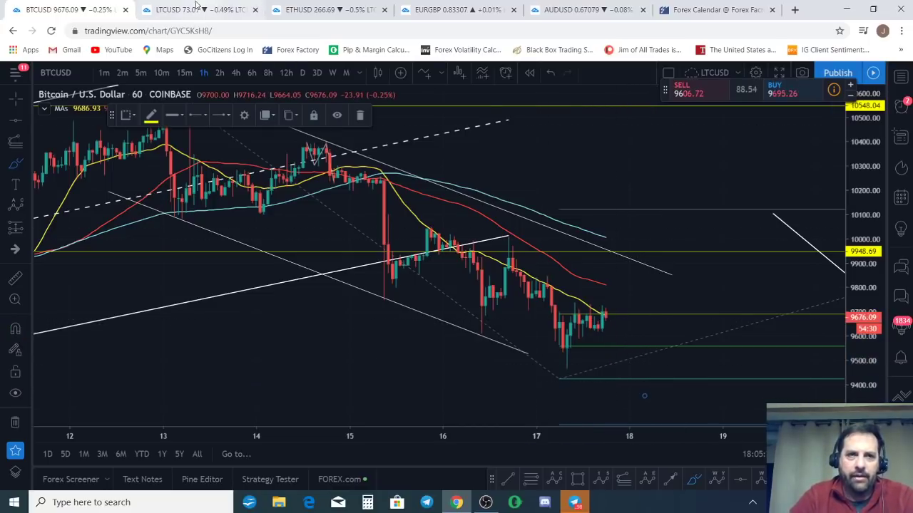
Switch to the ETHUSD chart and raise the C point of the ABC correction to about 275.8
{"action": "left_click", "coordinate": [317, 9]}
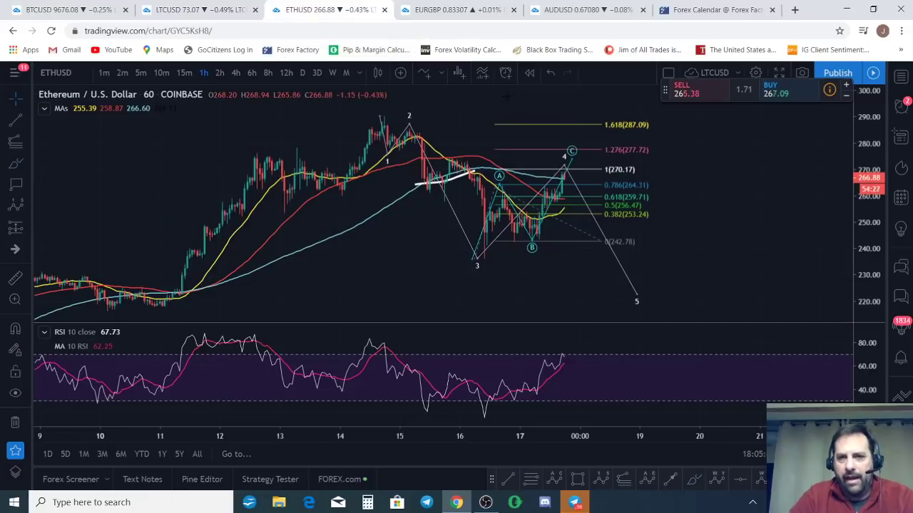
{"action": "left_click", "coordinate": [571, 152]}
{"action": "left_click_drag", "start_coordinate": [571, 151], "coordinate": [576, 139]}
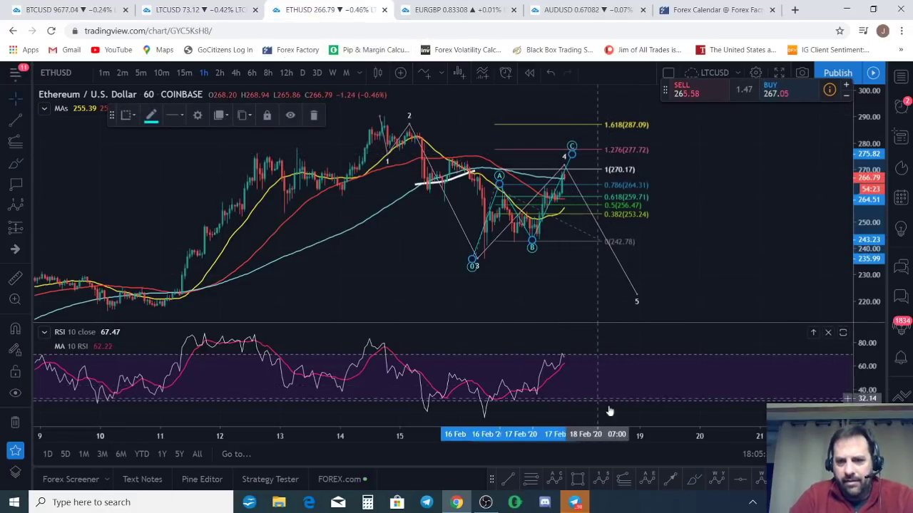
Sketch a direct and a stepped drop from Ethereum's C point to about 215–220 with the brush, and revert the strokes and the C point move
{"action": "left_click", "coordinate": [693, 482]}
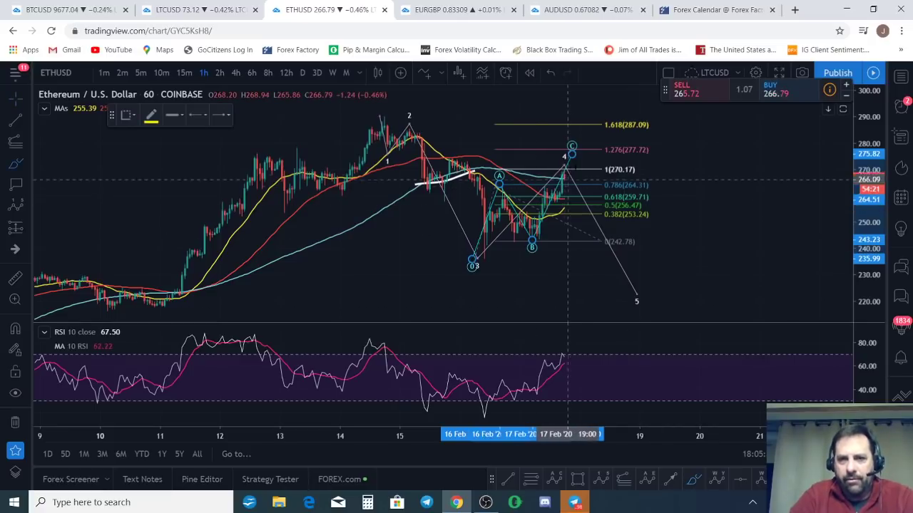
{"action": "left_click_drag", "start_coordinate": [574, 150], "coordinate": [672, 318]}
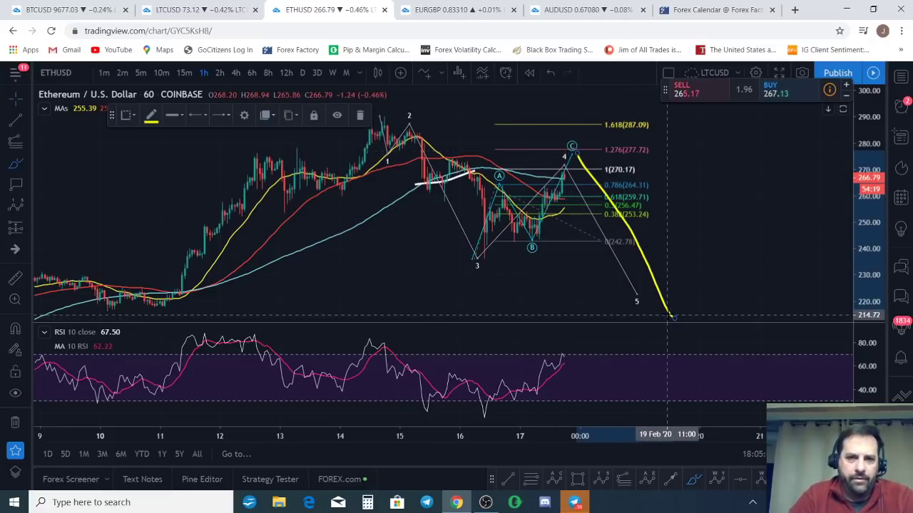
{"action": "mouse_move", "coordinate": [575, 153]}
{"action": "left_mouse_down"}
{"action": "mouse_move", "coordinate": [640, 269]}
{"action": "mouse_move", "coordinate": [683, 301]}
{"action": "left_mouse_up"}
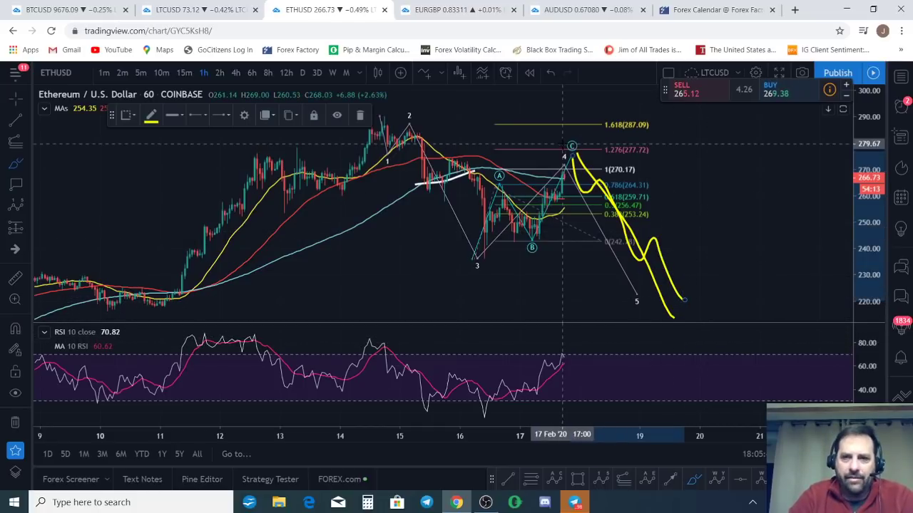
{"action": "key", "text": "Delete"}
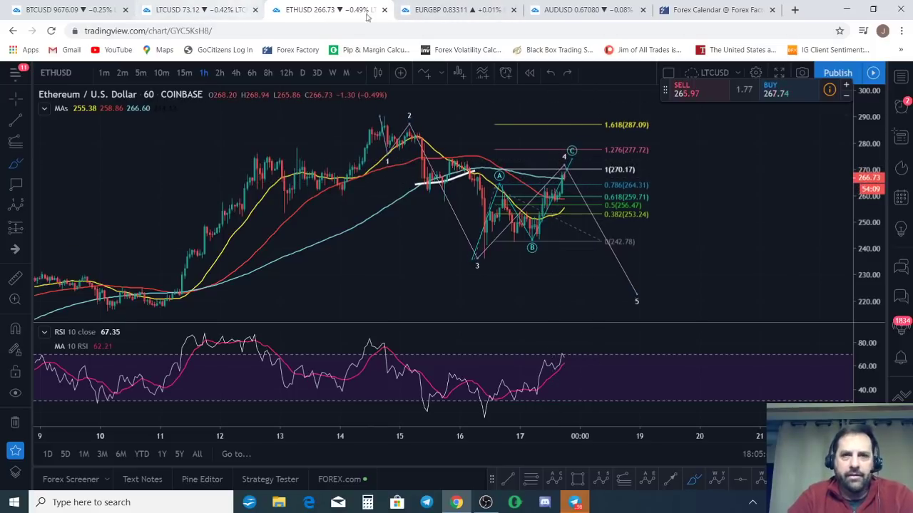
Look at the LTCUSD chart, and return to BTCUSD to review February's rising channel and the decline out of it, removing the stray brush stroke
{"action": "left_click", "coordinate": [180, 15]}
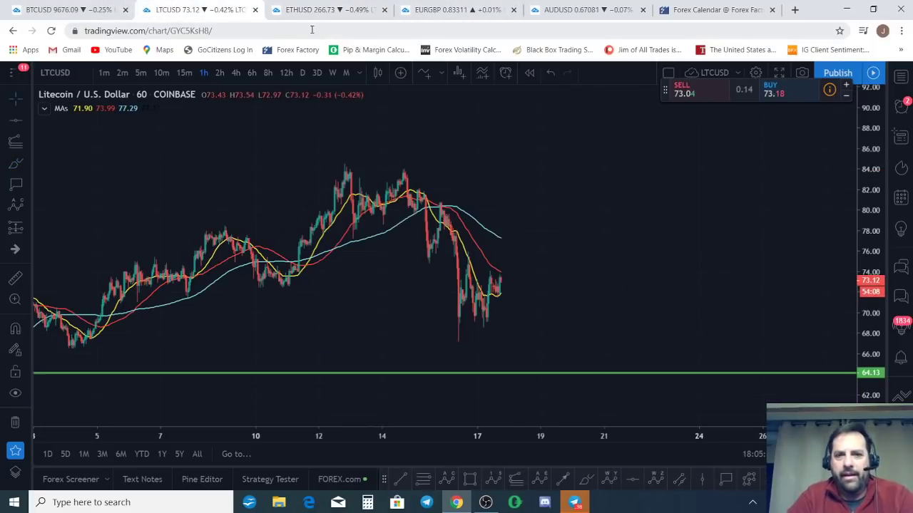
{"action": "left_click", "coordinate": [39, 7]}
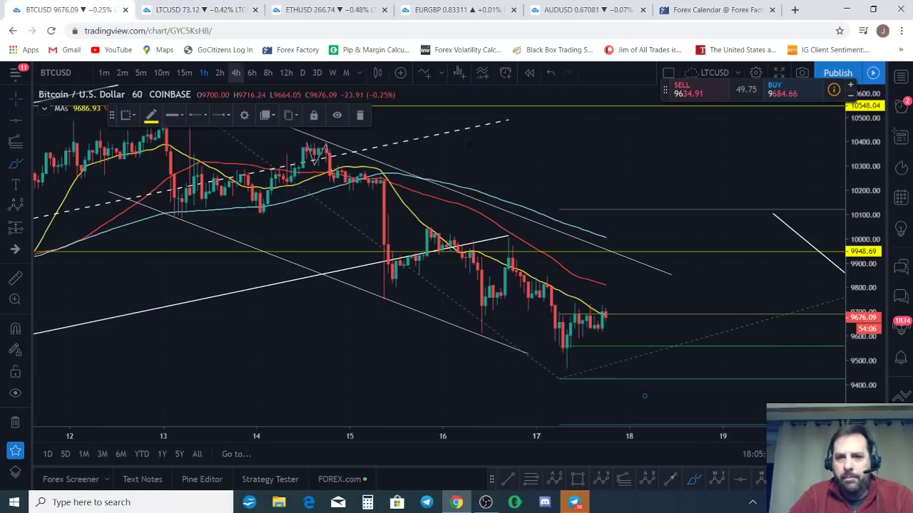
{"action": "scroll", "coordinate": [580, 176], "scroll_direction": "down", "scroll_amount": 3}
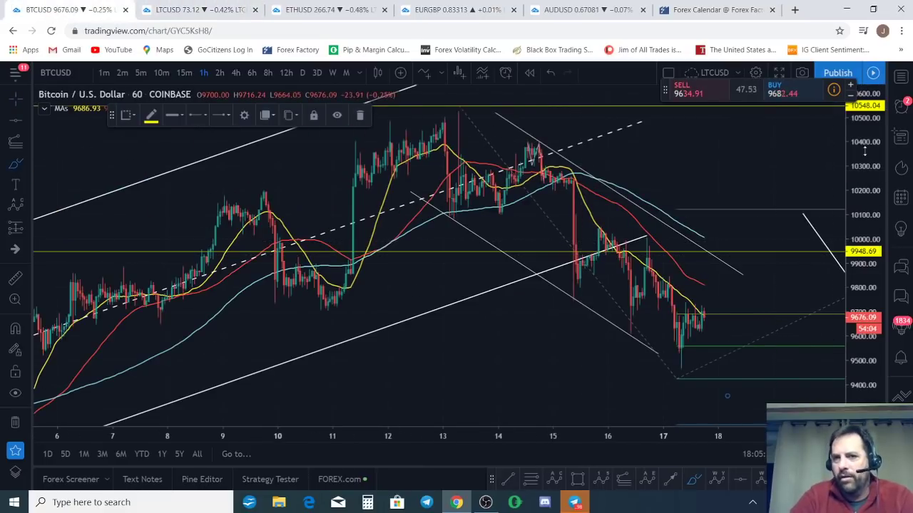
{"action": "scroll", "coordinate": [713, 199], "scroll_direction": "down", "scroll_amount": 3}
{"action": "left_click_drag", "start_coordinate": [799, 190], "coordinate": [683, 199]}
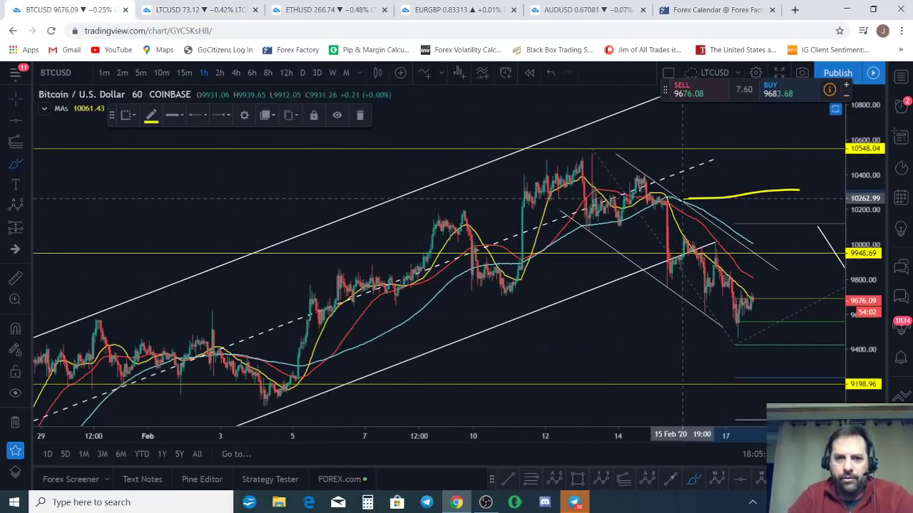
{"action": "key", "text": "Delete"}
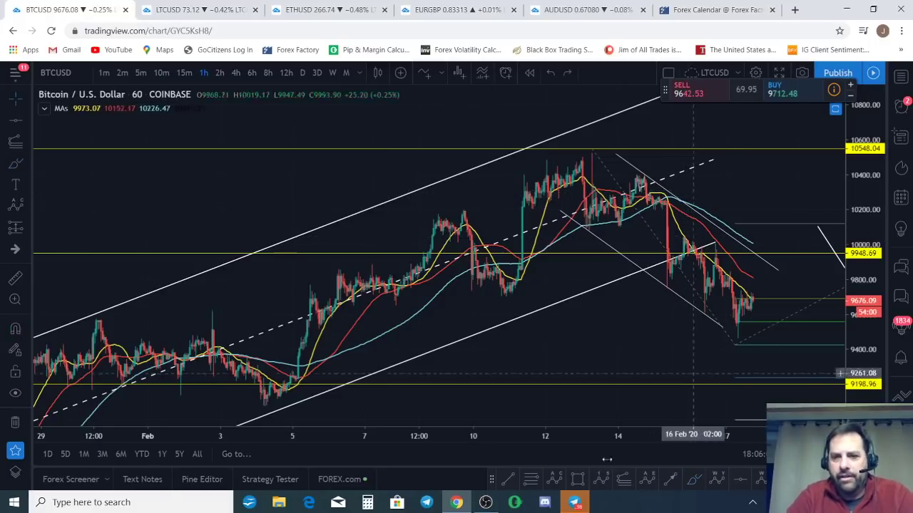
Switch to the OBS window
{"action": "mouse_move", "coordinate": [496, 502]}
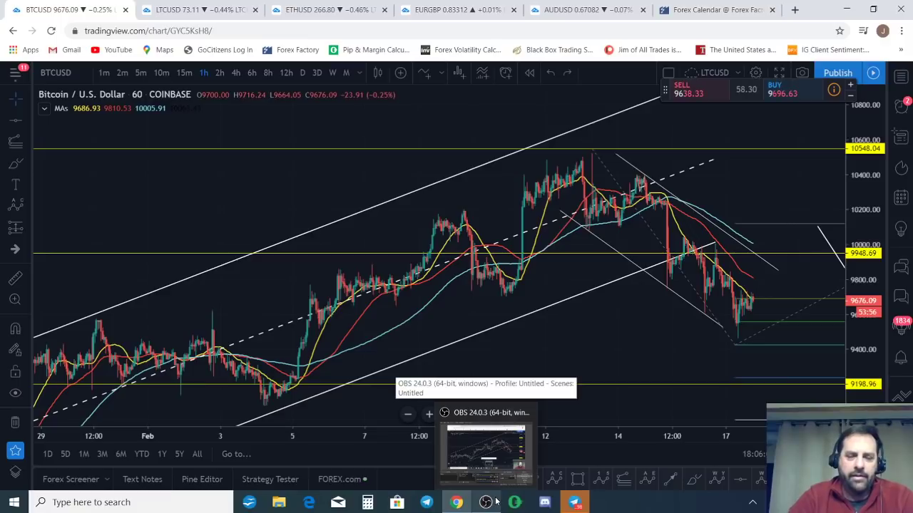
{"action": "left_click", "coordinate": [496, 503]}
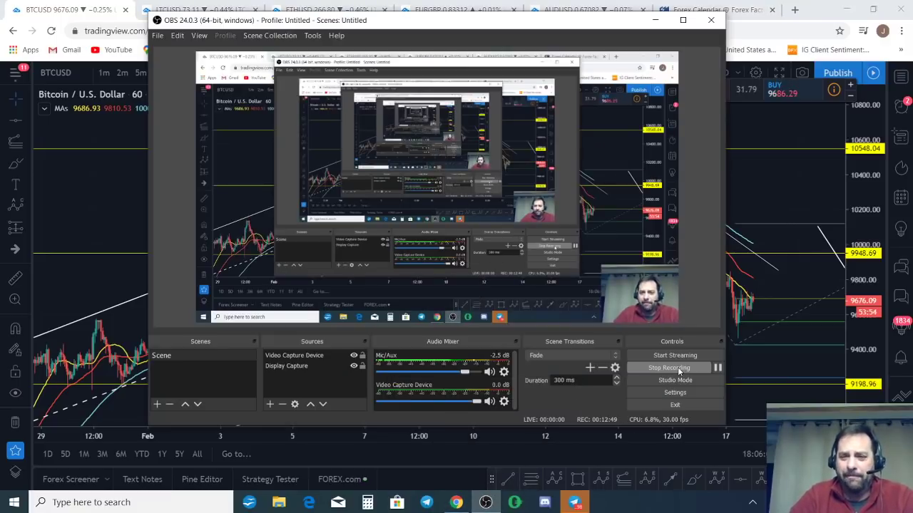